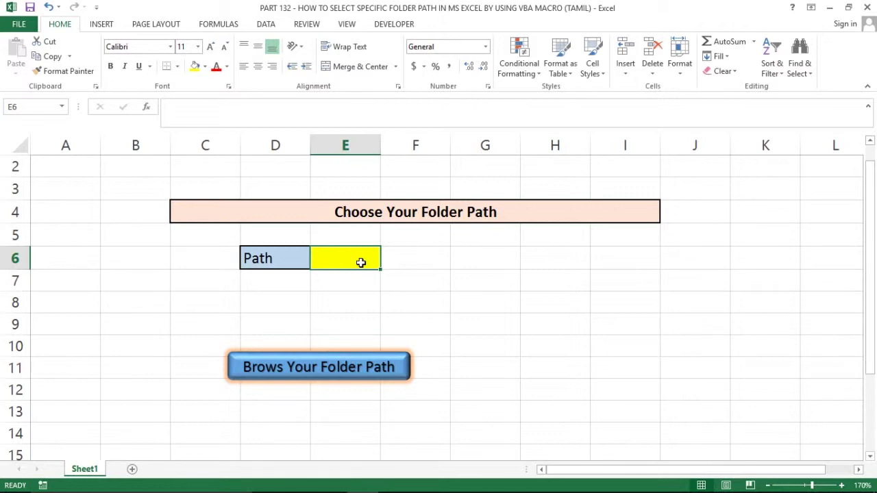
- Inspect the cells around the yellow path cell E6, including E5, F5 and E8
left_click(419, 241)
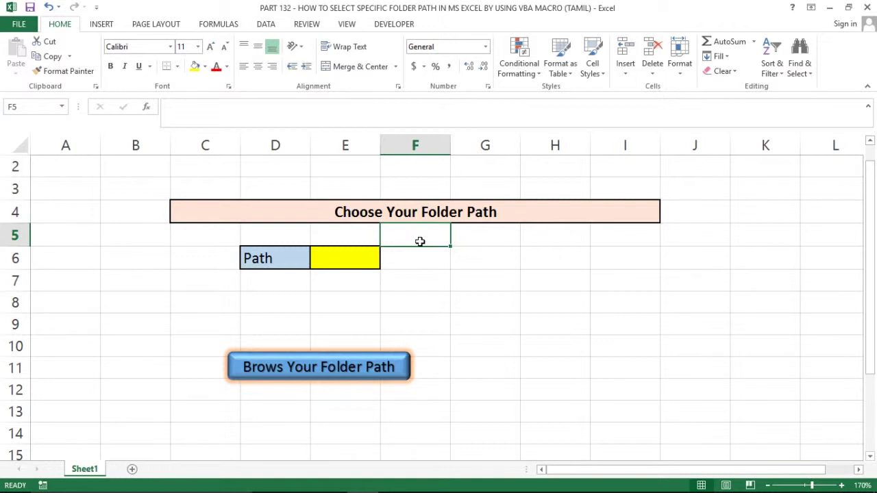
double_click(330, 229)
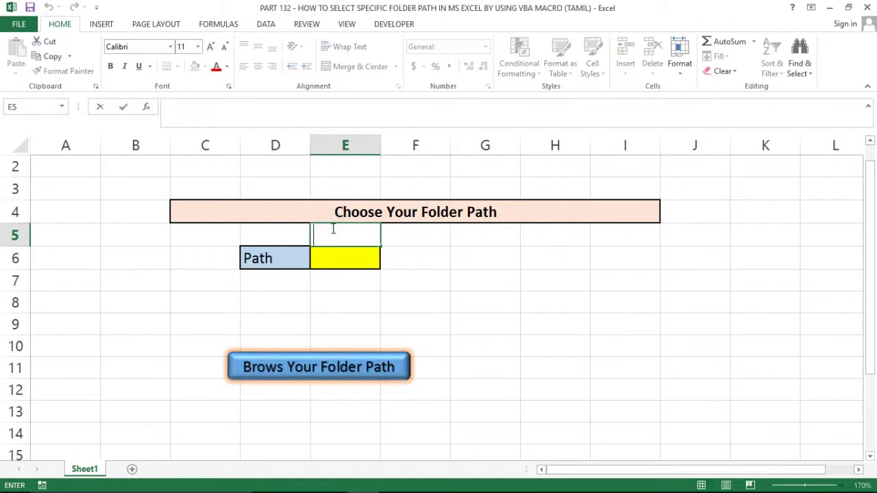
left_click(291, 232)
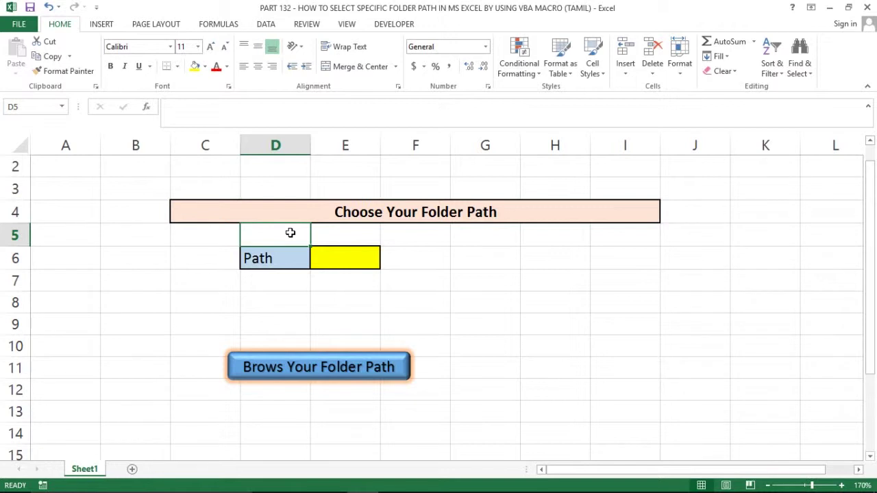
left_click(337, 235)
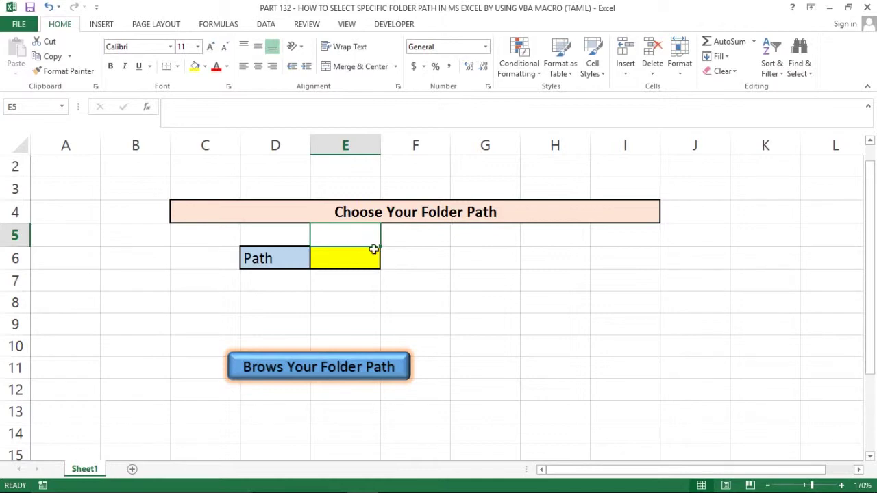
left_click(373, 251)
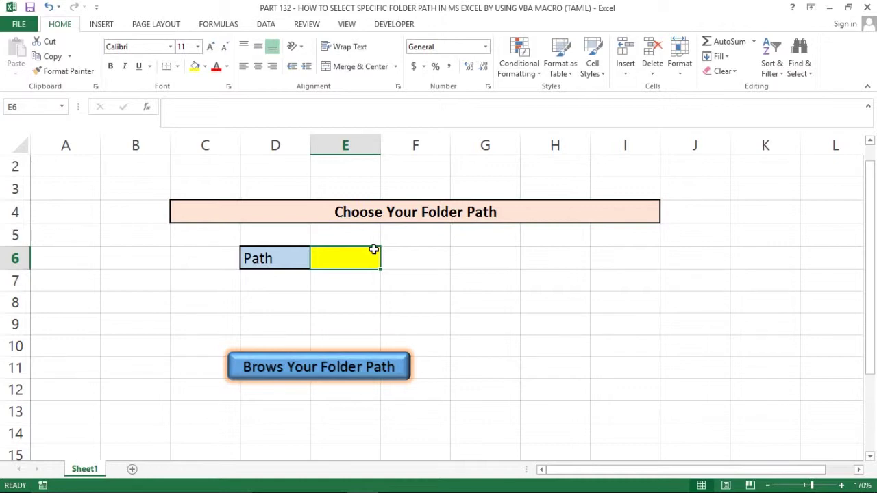
left_click(423, 242)
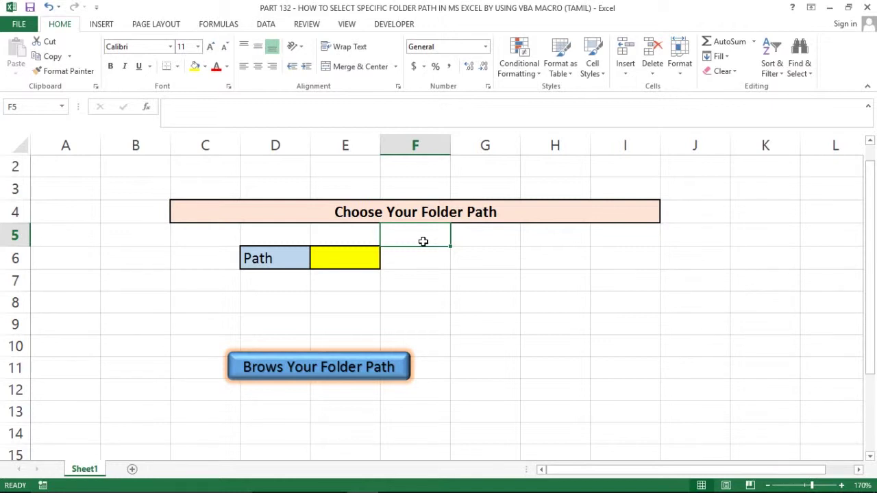
left_click(335, 231)
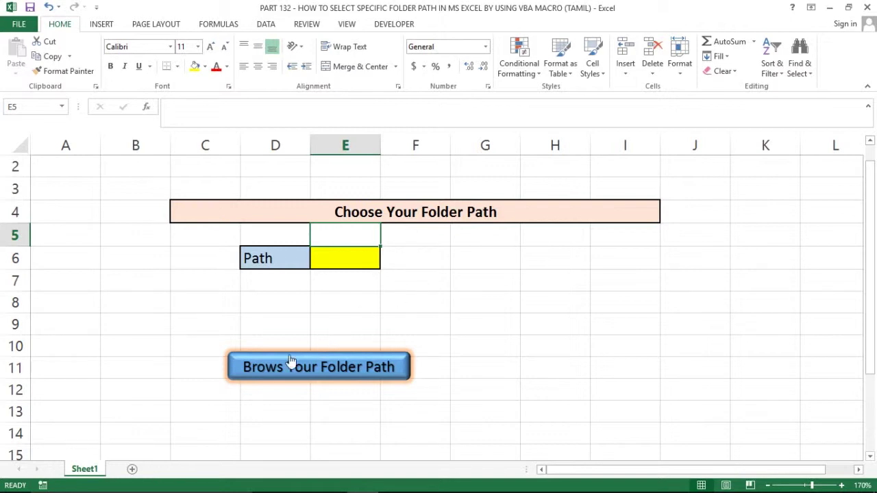
left_click(346, 298)
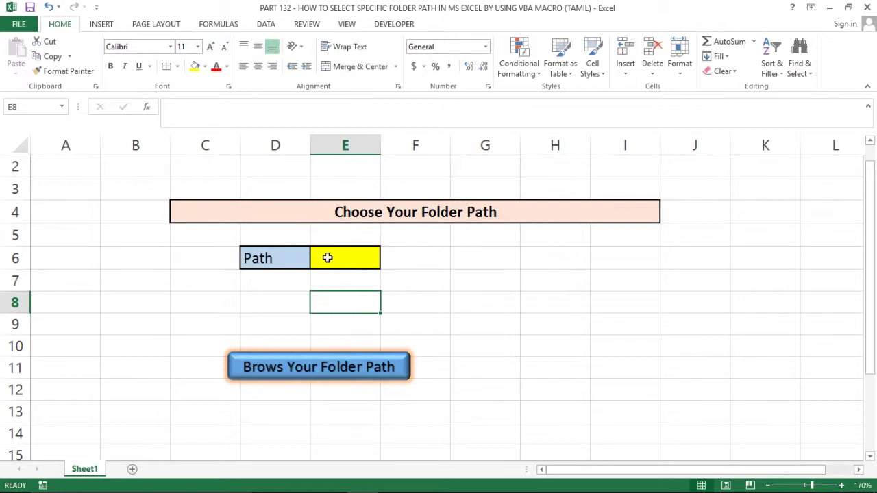
left_click(328, 257)
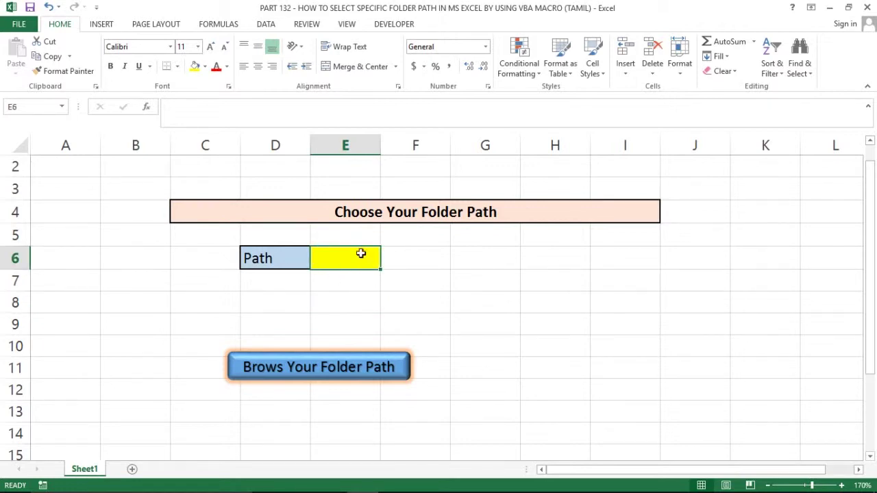
left_click(337, 261)
- Correct the button label to 'Browse Your Folder Path' and undo the accidental flat style change
right_click(268, 368)
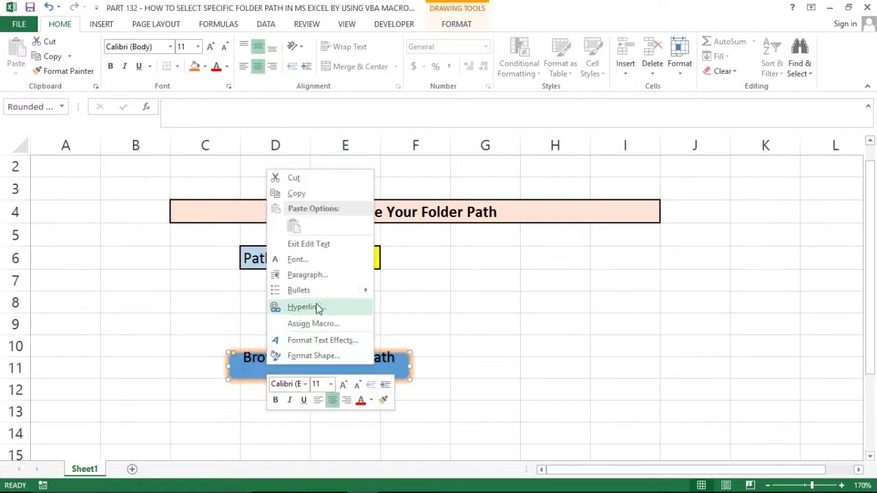
left_click(318, 245)
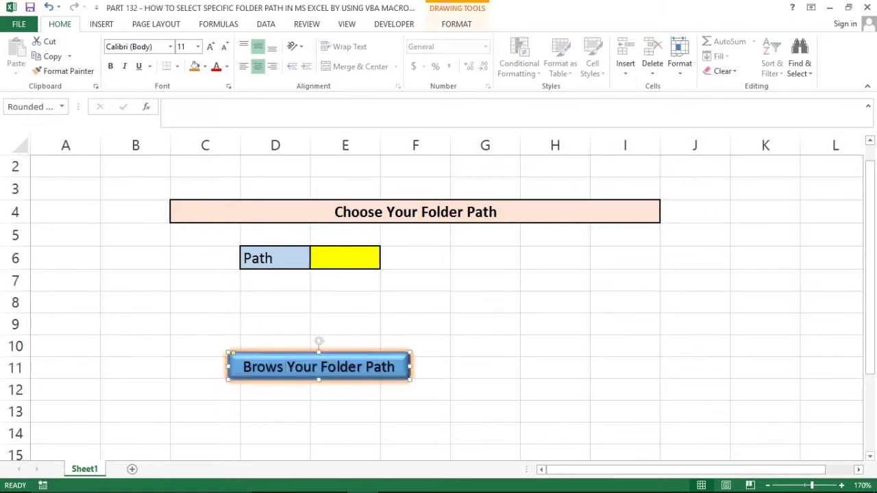
key("ctrl+z")
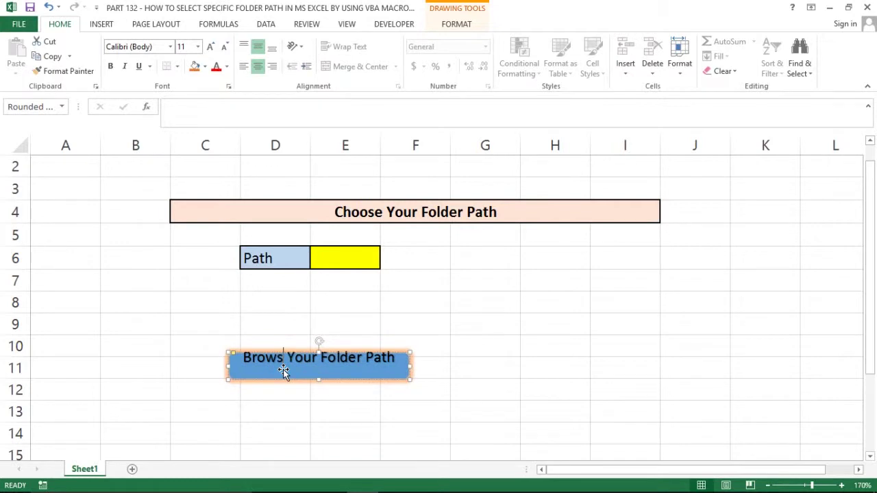
key("ctrl+z")
left_click(543, 337)
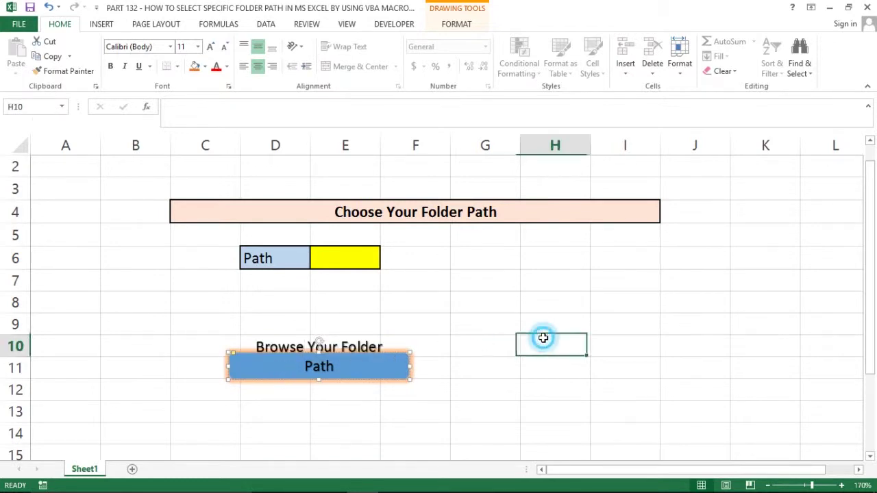
key("ctrl+z")
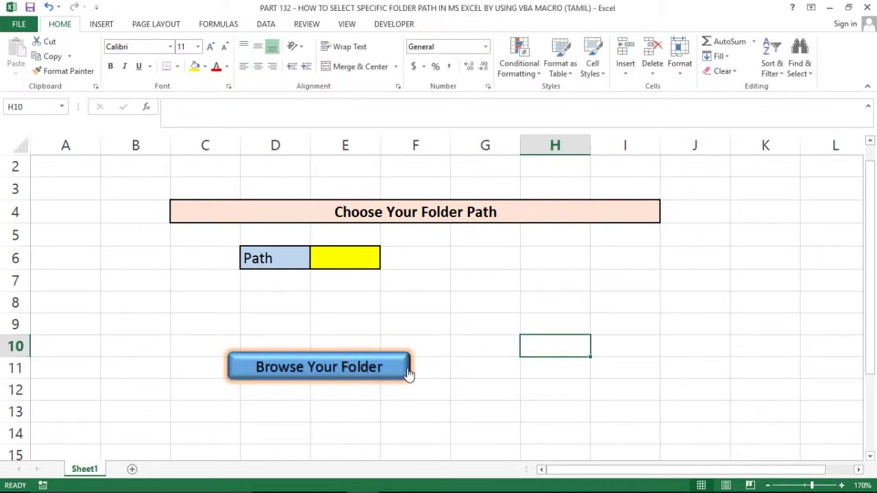
- Widen the button so its 'Browse Your Folder Path' label fits on one line
right_click(404, 372)
key("Escape")
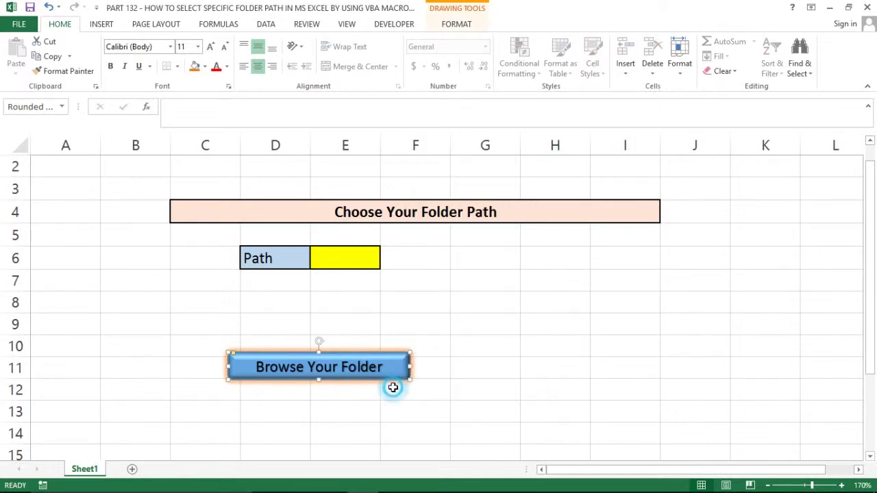
left_click_drag(409, 368, 424, 368)
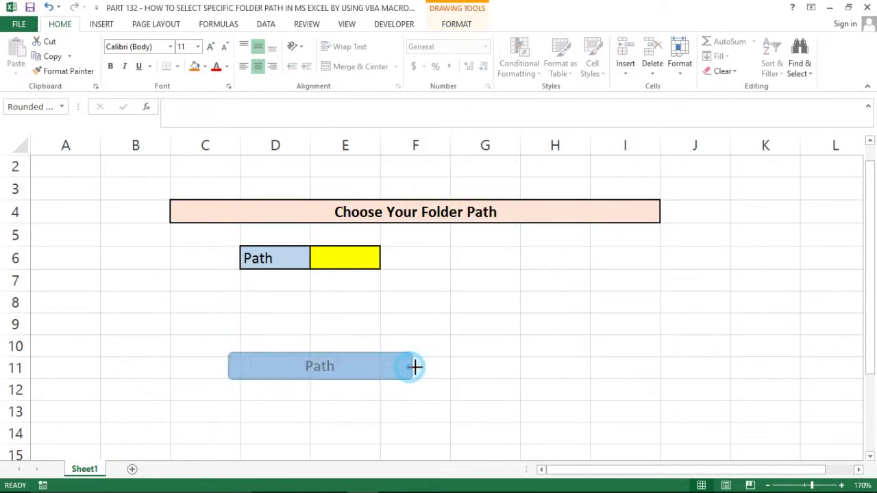
left_click(495, 335)
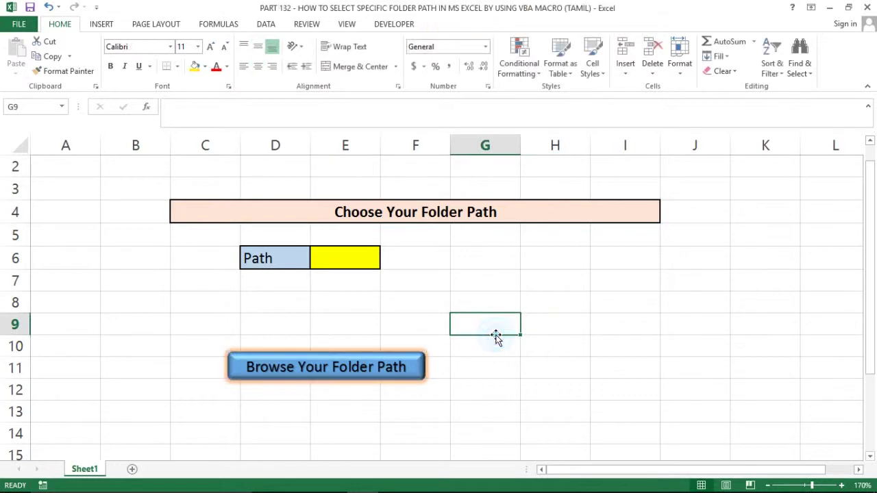
left_click(366, 306)
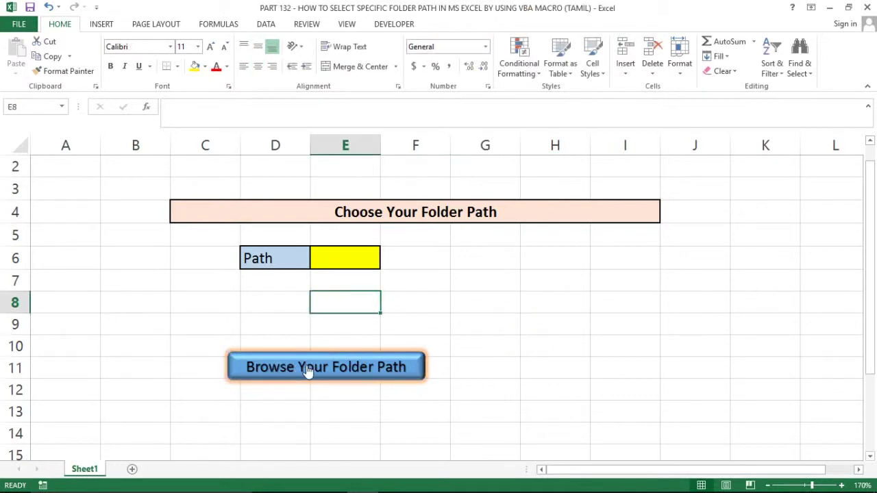
- Run the browse button, choose Desktop > New folder, and check the returned path in E6
left_click(308, 370)
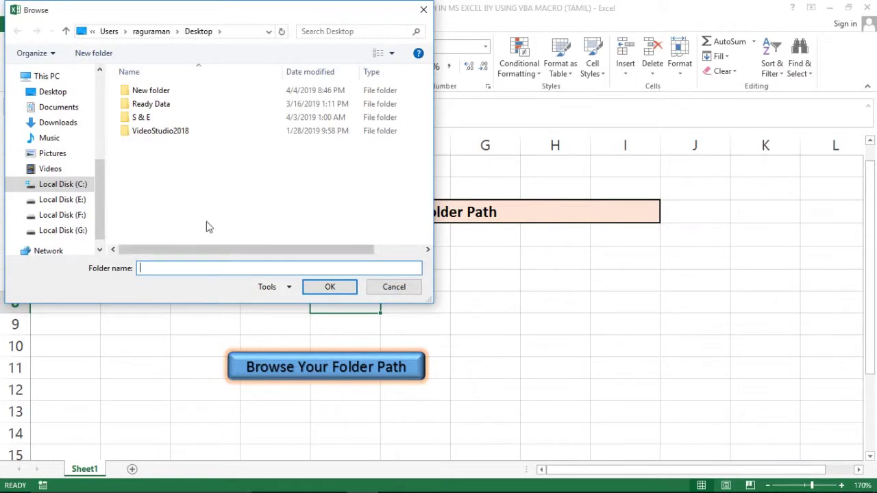
left_click_drag(163, 12, 198, 63)
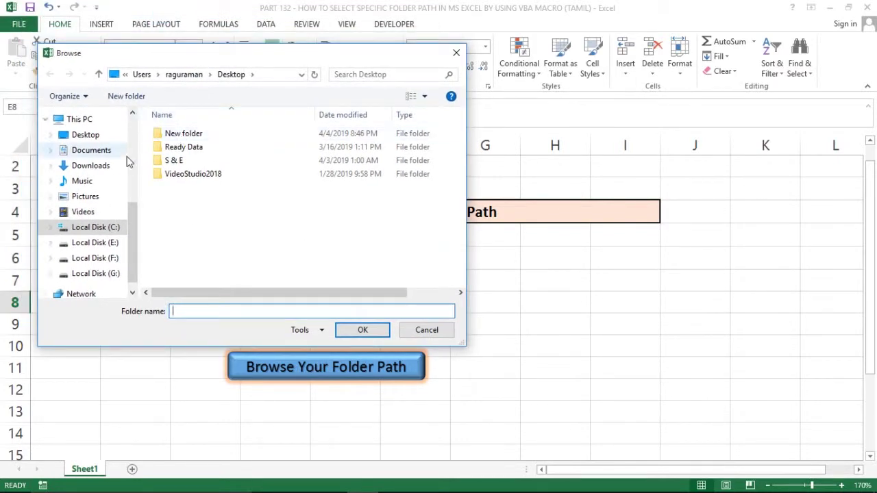
left_click(91, 136)
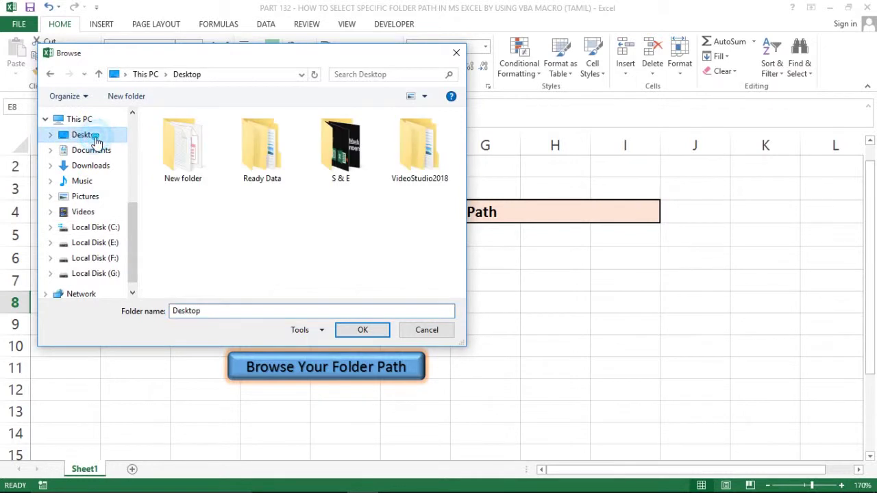
left_click(170, 157)
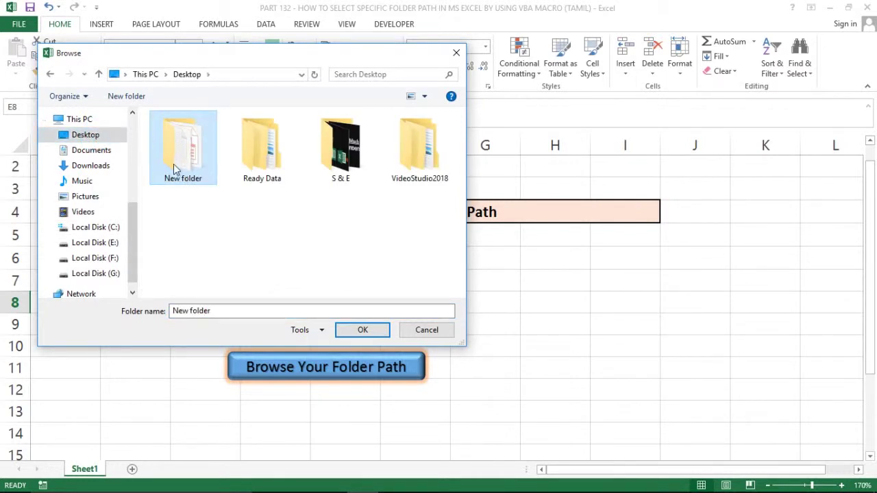
left_click(200, 312)
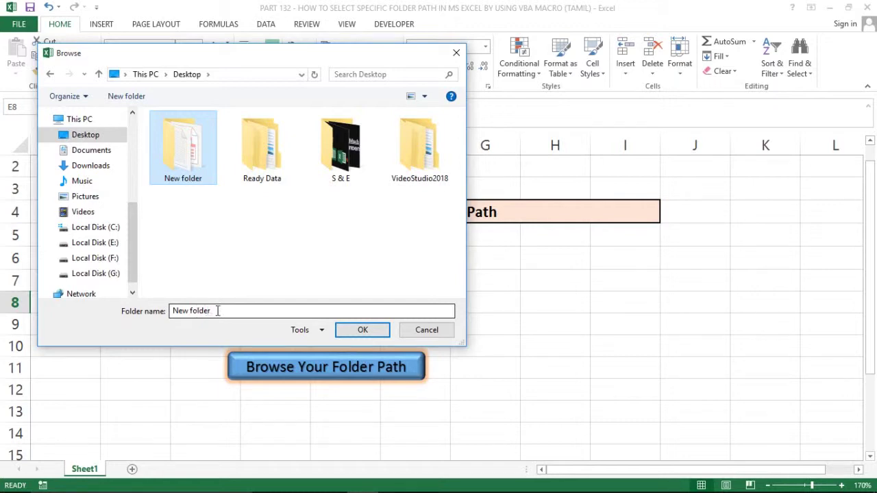
left_click(362, 332)
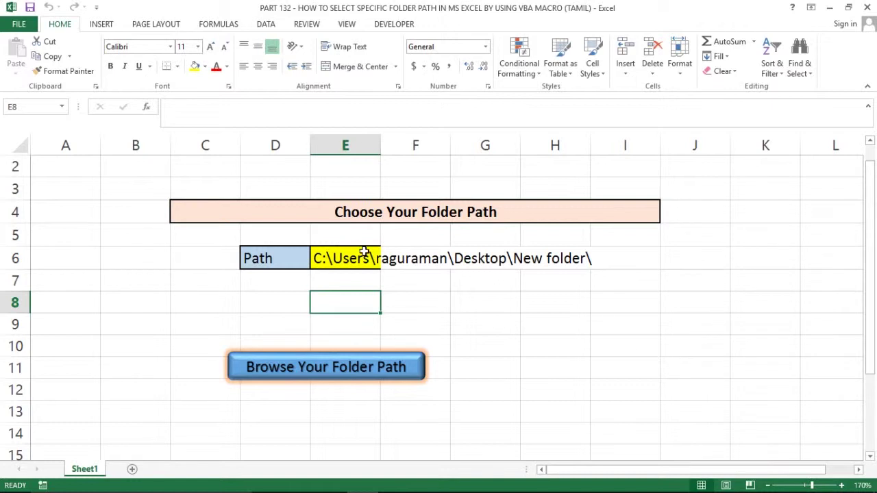
left_click(350, 258)
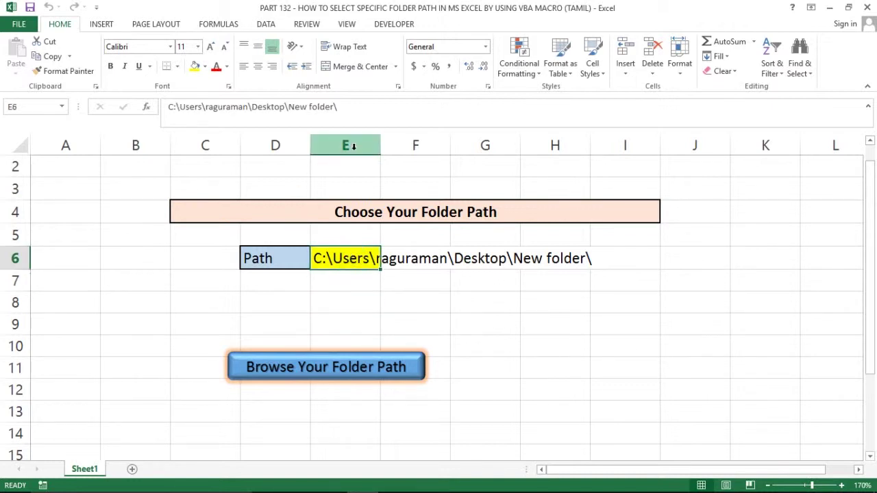
- Review E6's path in the formula bar, revert column E's autofit, clear E6, then open the VBA editor
left_click(348, 105)
left_click_drag(349, 104, 155, 111)
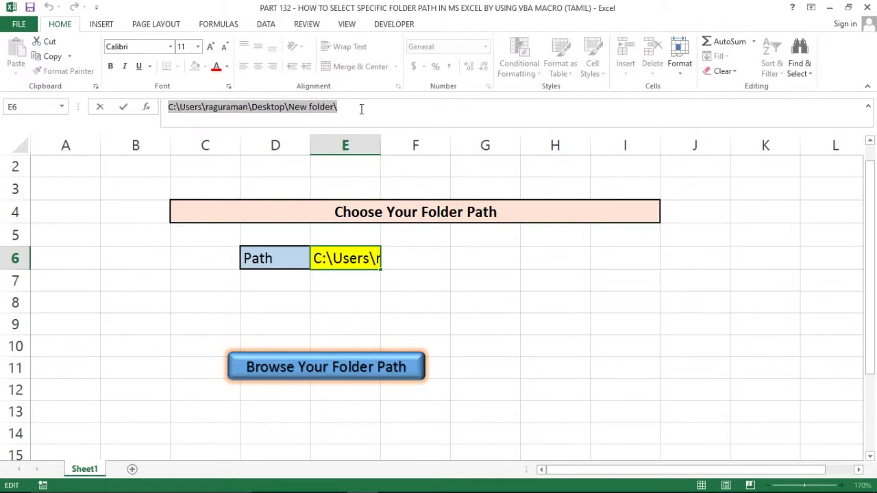
left_click(357, 255)
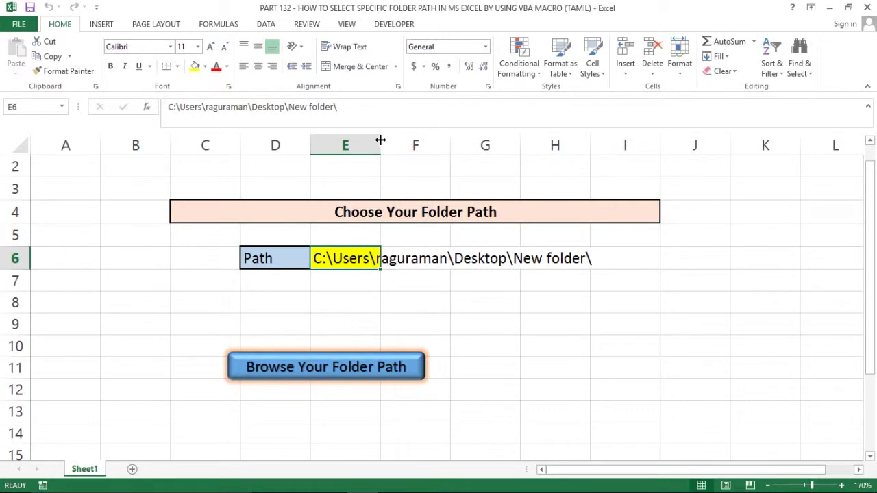
double_click(380, 140)
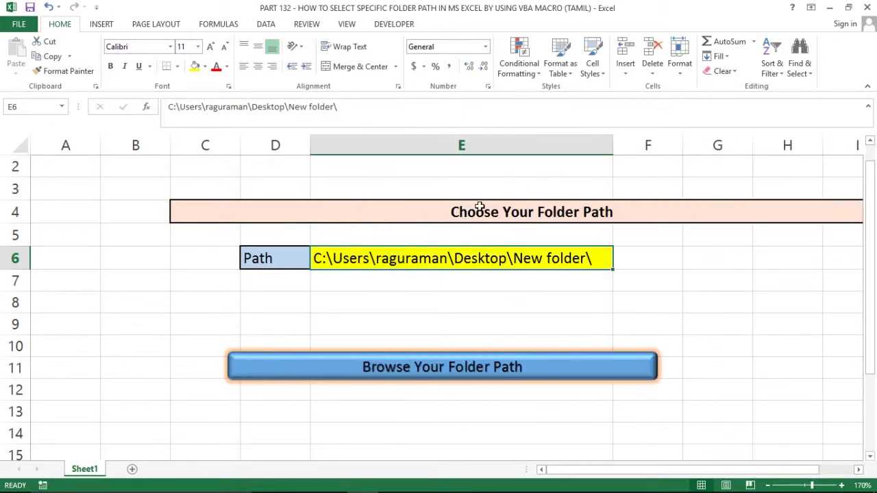
key("ctrl+z")
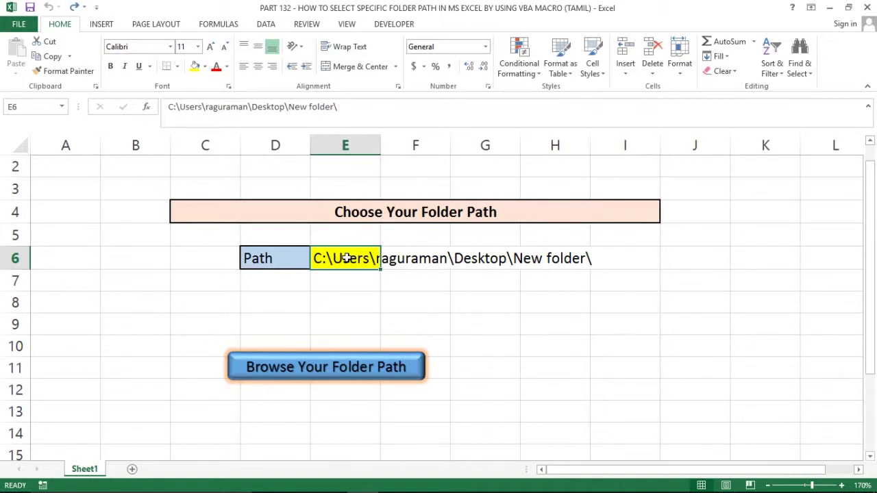
key("Delete")
left_click(404, 273)
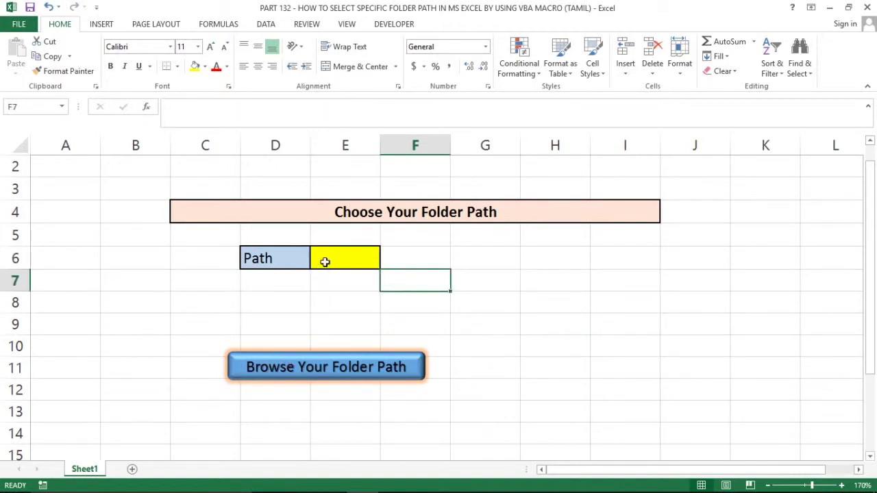
left_click(335, 308)
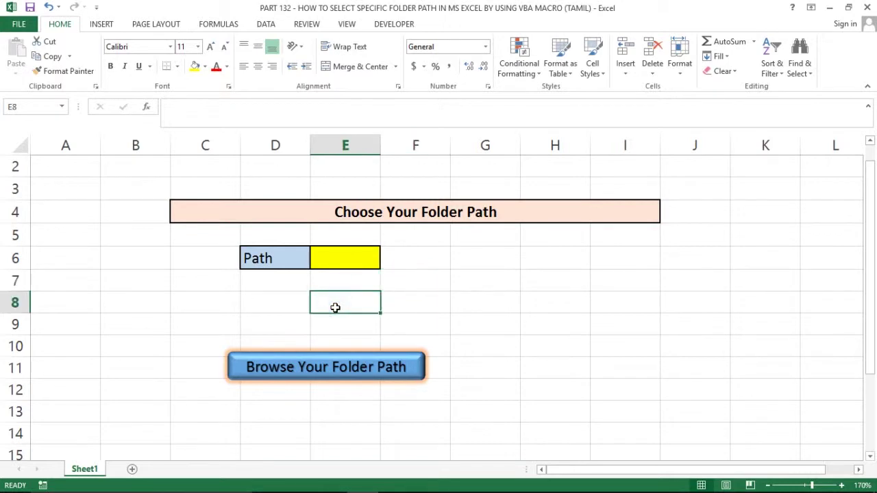
key("alt+F11")
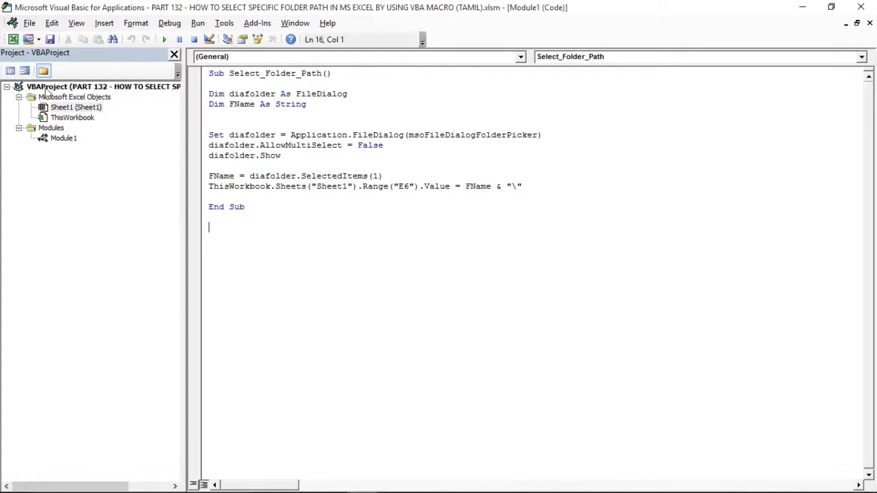
- Insert a new module, Module2, and show its Properties window
left_click(103, 23)
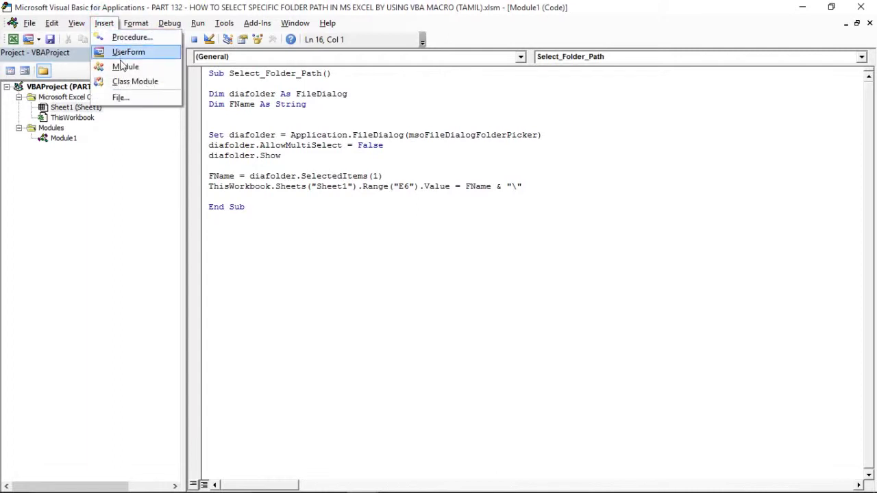
left_click(120, 67)
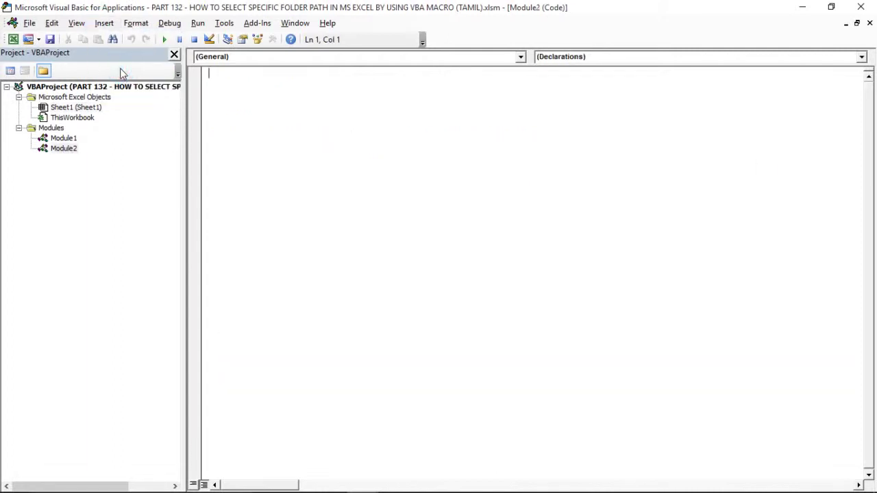
left_click(65, 150)
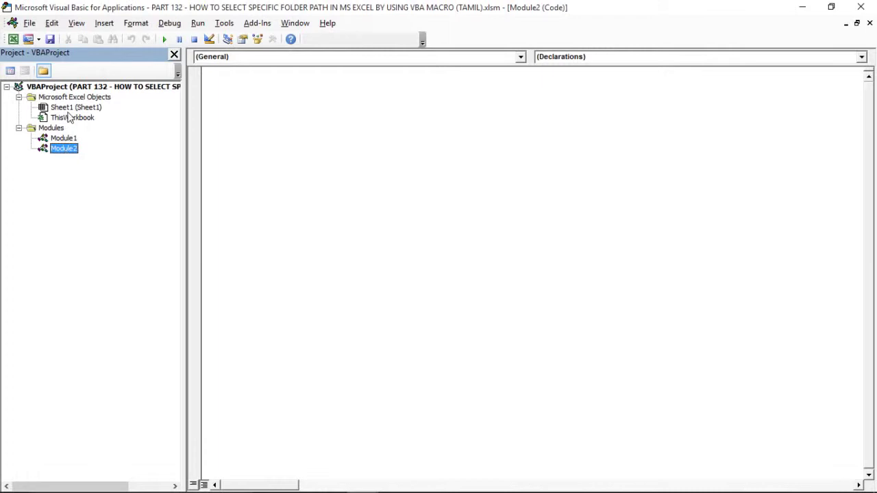
left_click(76, 24)
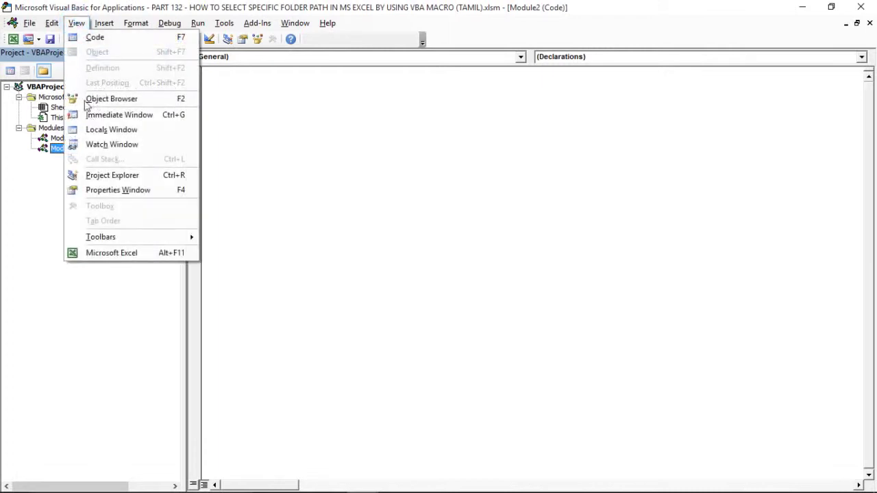
left_click(107, 190)
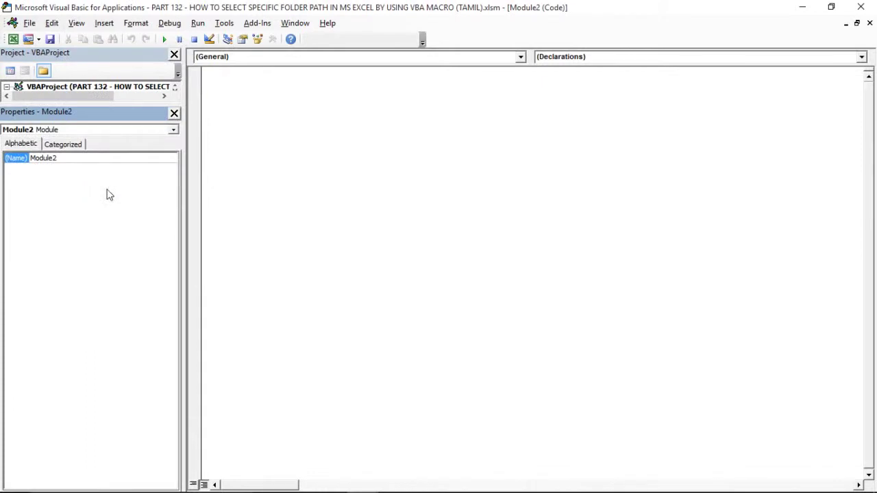
- Rename Module2 to Folder_Path and begin typing the Sub Select_Folder_Path header
left_click(92, 158)
key("BackSpace")
type("Fole")
key("BackSpace")
type("der")
key("BackSpace")
key("BackSpace")
key("BackSpace")
type("d")
type("er_P")
type("ath")
key("Return")
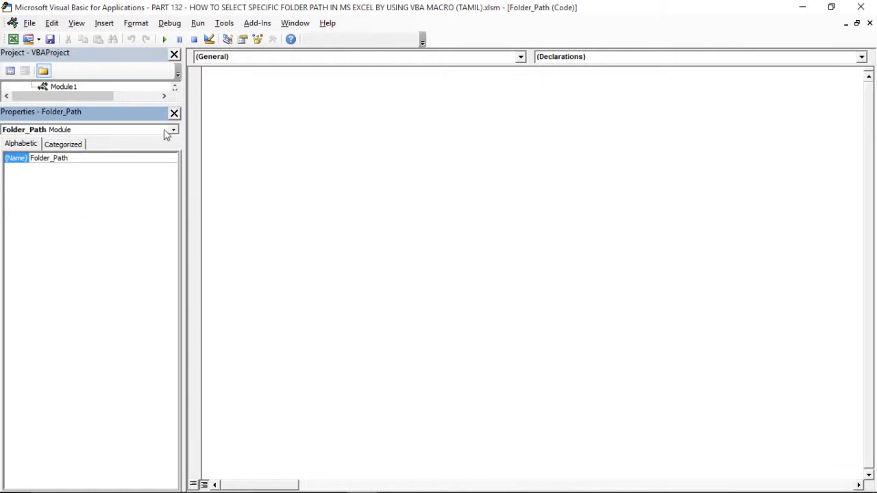
left_click(173, 115)
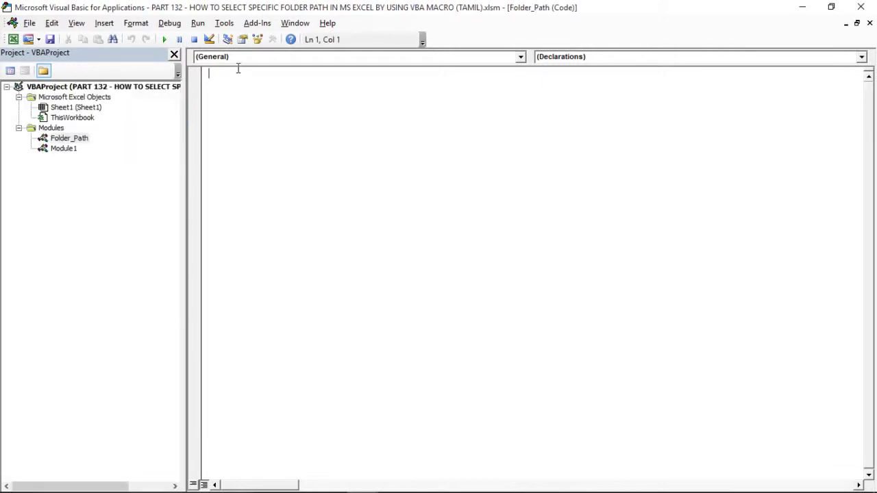
type("Sub ")
type("Select ")
type("_Folder")
type("_Path")
- Complete the Sub Select_Folder_Path header and declare diafolder As FileDialog and Fname As String
key("Return")
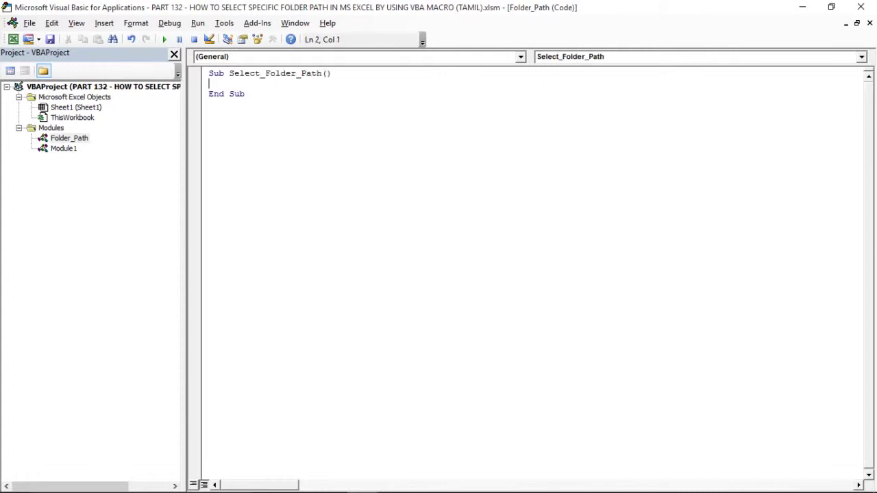
key("Return")
key("Return")
type("Dim")
type(" diafol")
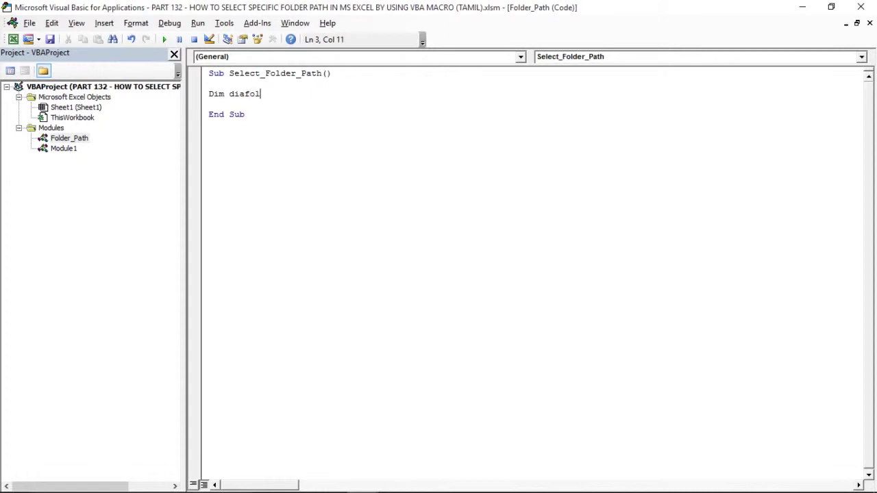
type("der")
type(" as ")
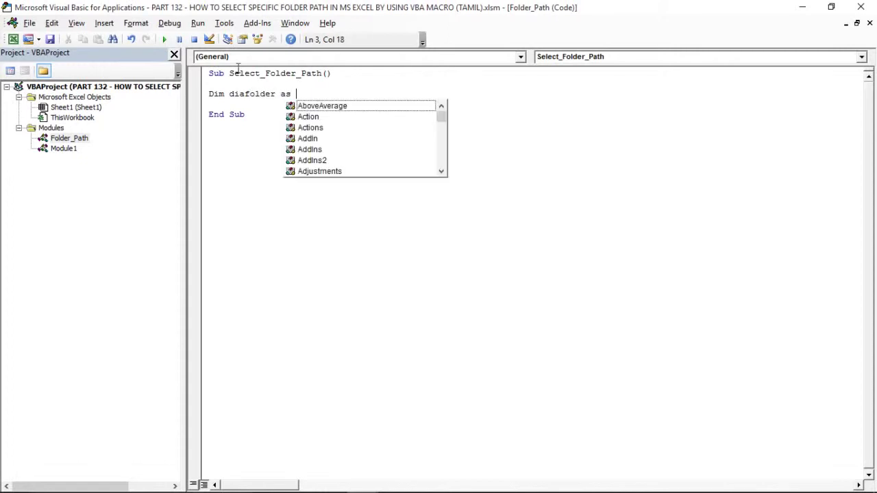
type("fil")
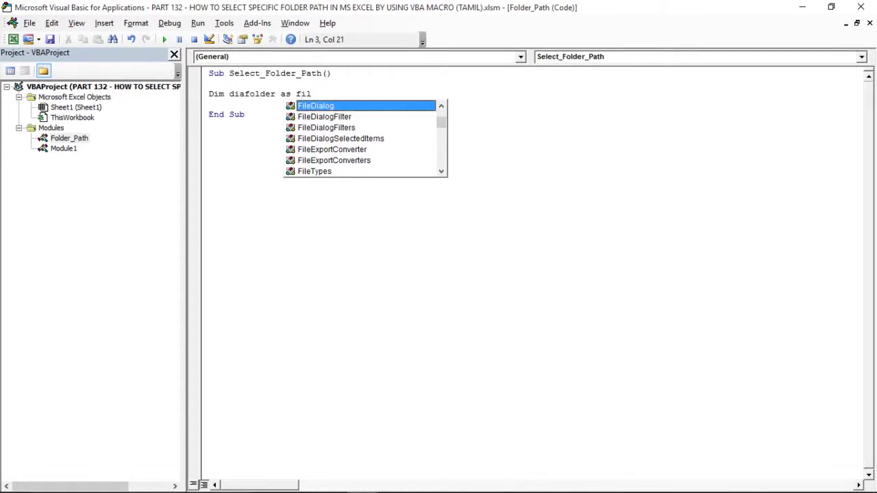
key("Tab")
key("Return")
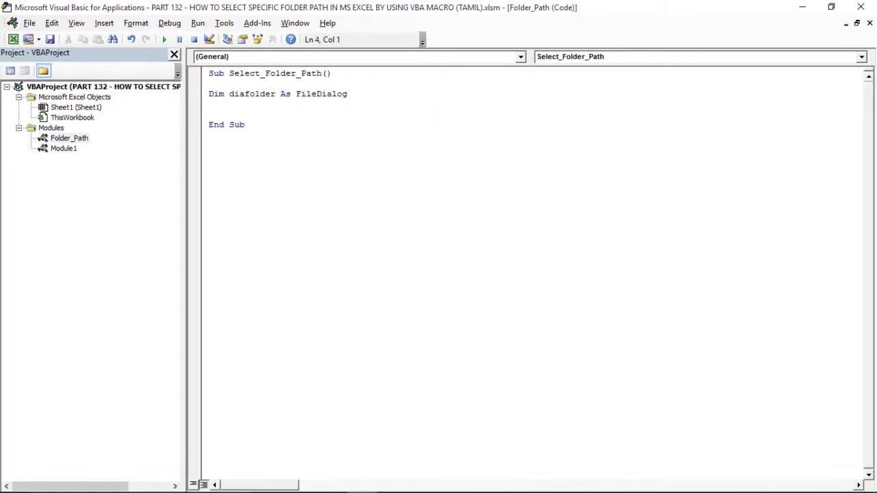
type("dim Fname")
type(" as string")
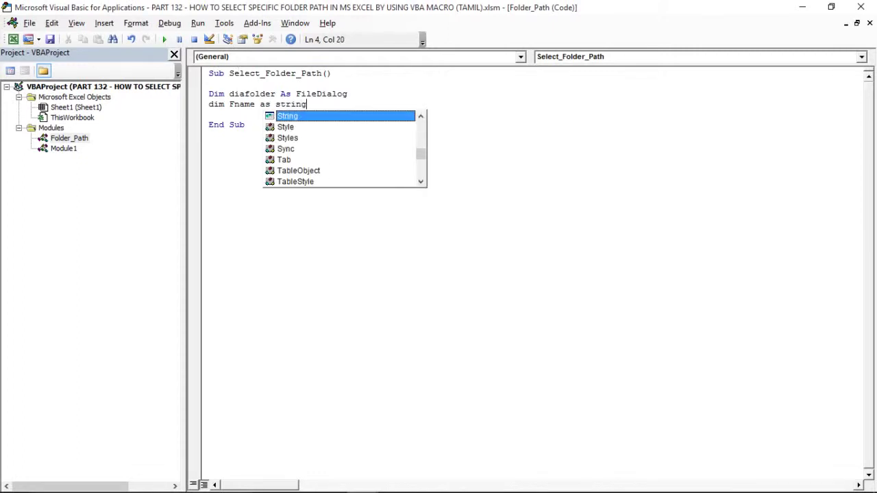
key("Return")
key("Return")
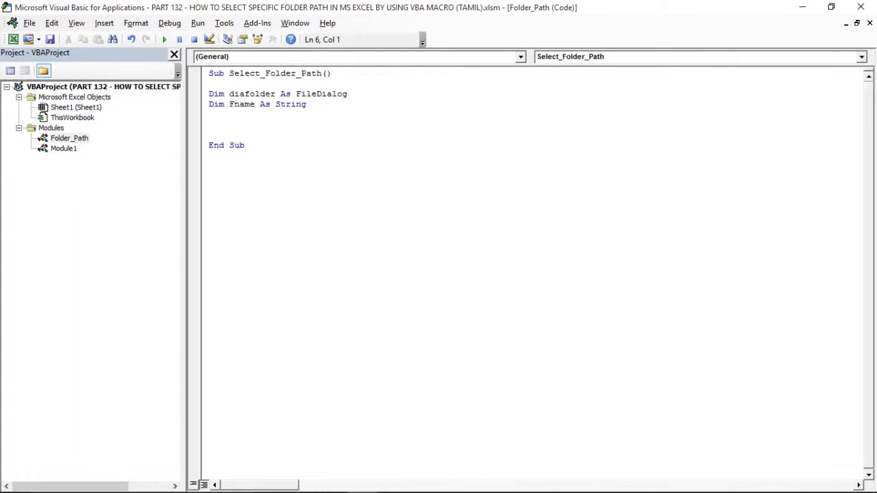
- Add Set diafolder = Application.FileDialog(msoFileDialogFolderPicker)
type("set ")
type("diafold")
type("er=ap")
type("plication.")
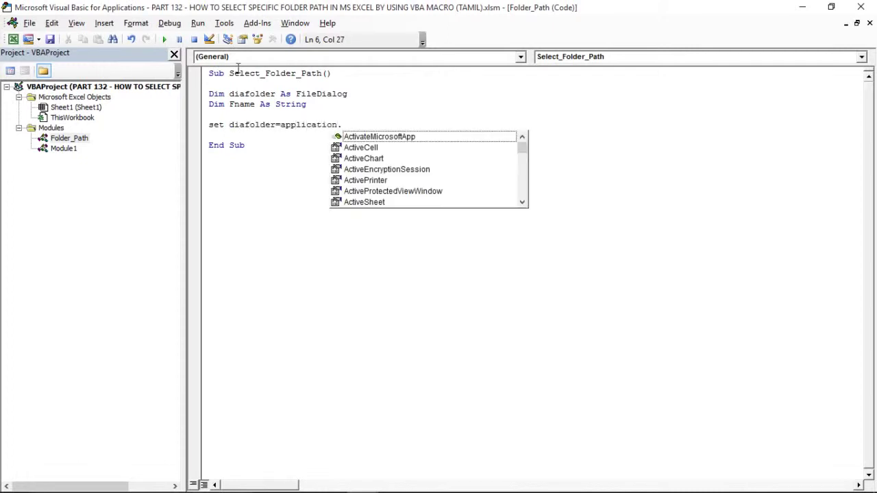
type("fil")
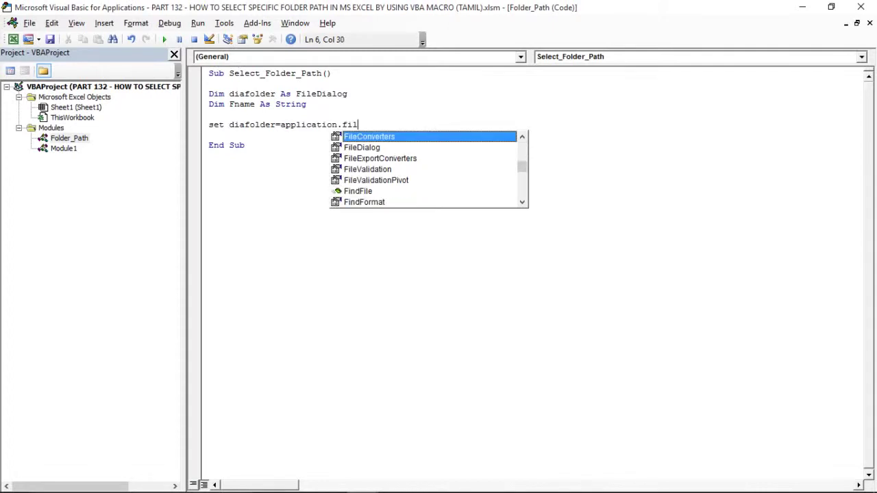
type("ed")
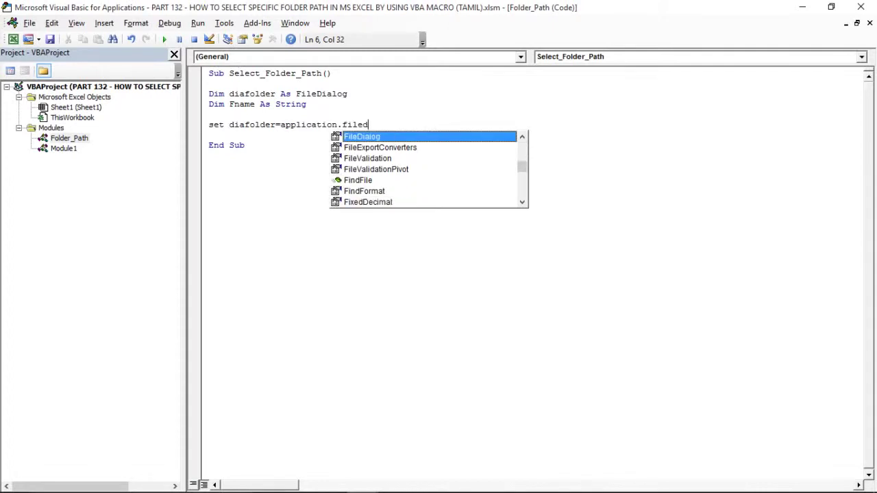
key("Tab")
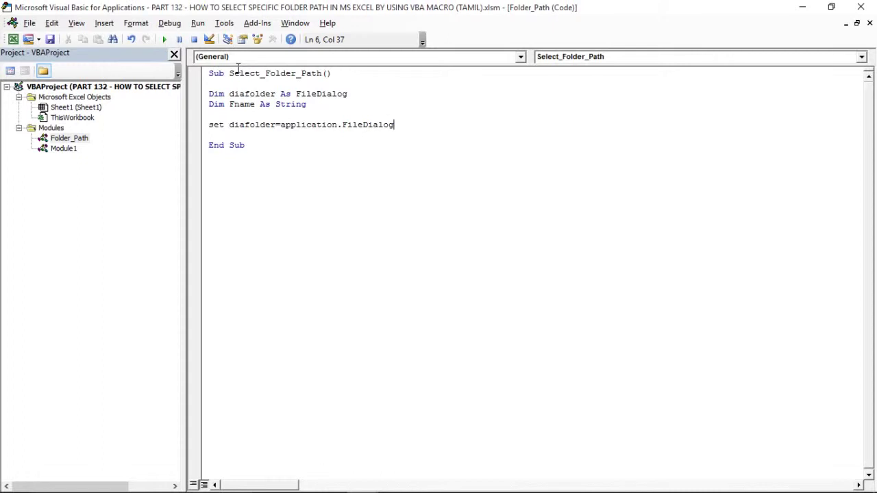
type("(ms")
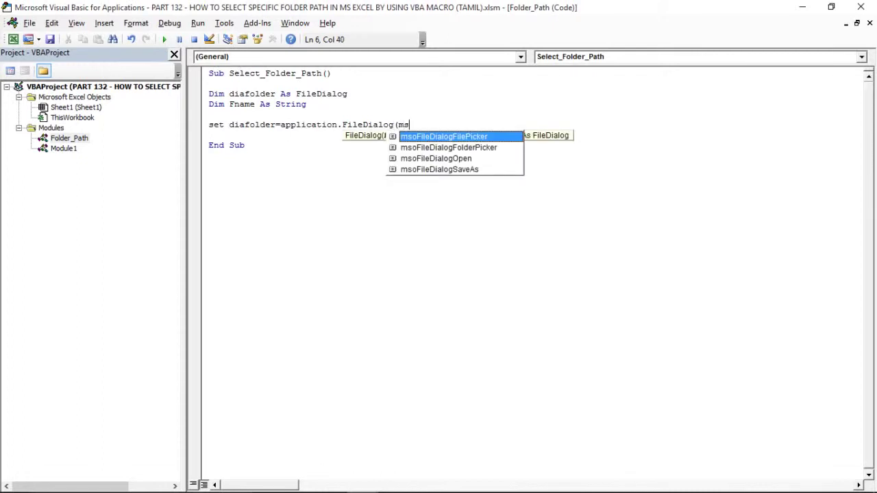
key("Down")
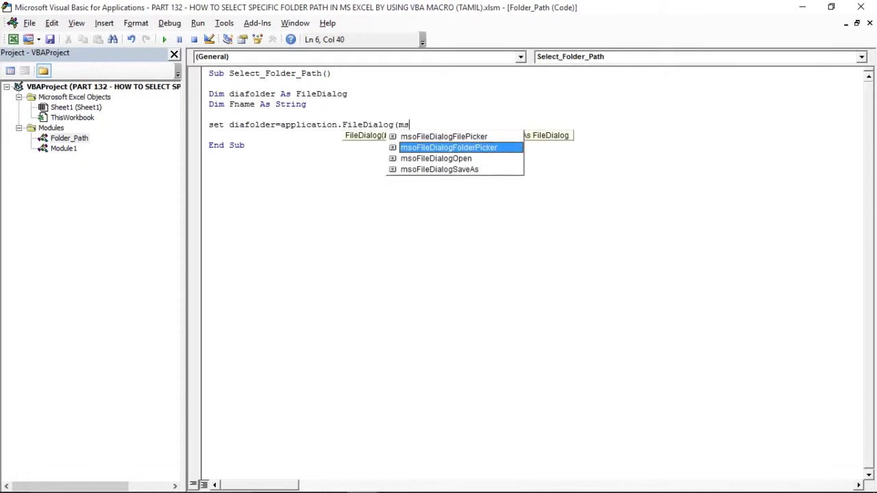
key("Tab")
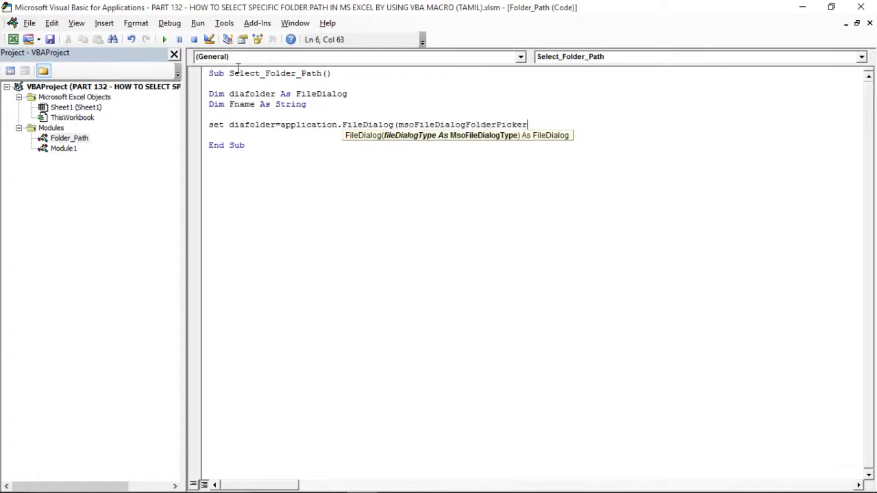
type(")")
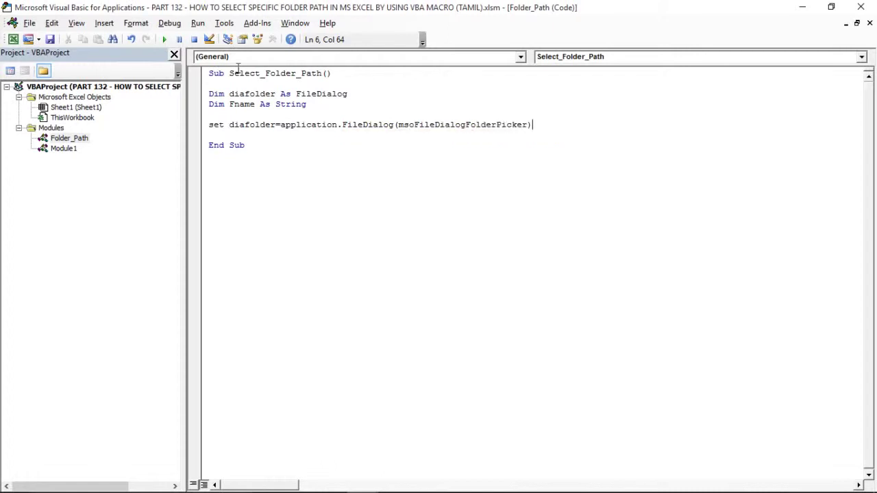
key("Return")
- Add diafolder.AllowMultiSelect = False
type("diafo")
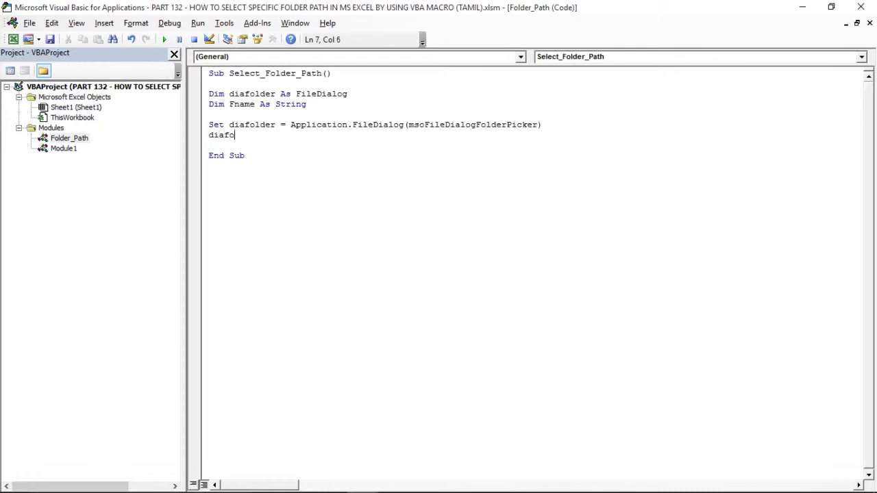
type("lder")
type(".a")
key("Tab")
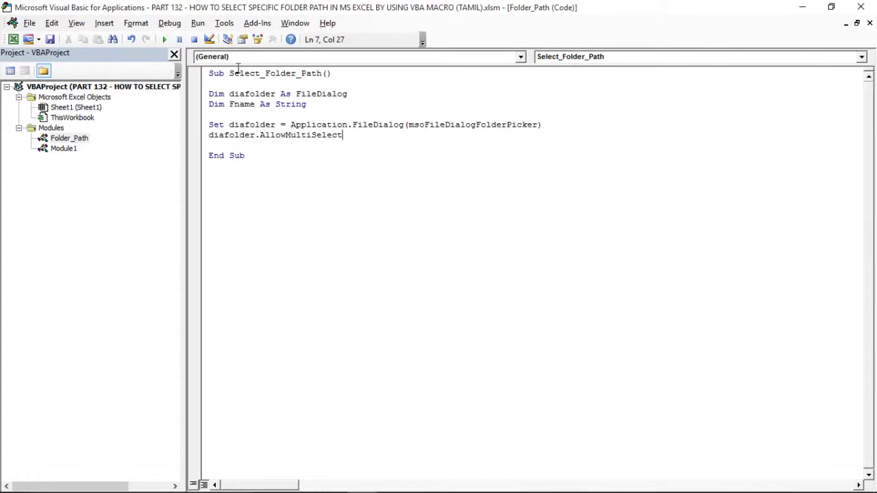
type("= f")
key("Return")
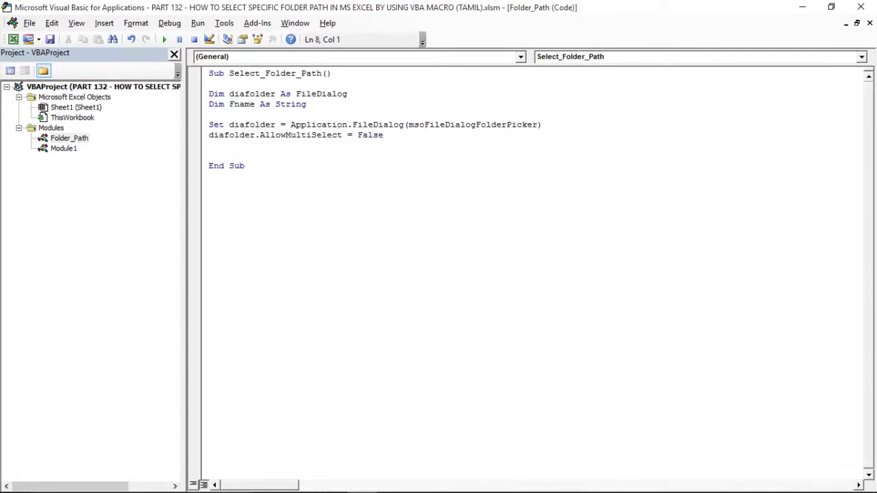
- Add a diafolder.Show line, replacing a mistaken SelectedItems entry
type("diafo")
type("lder")
type(".sg")
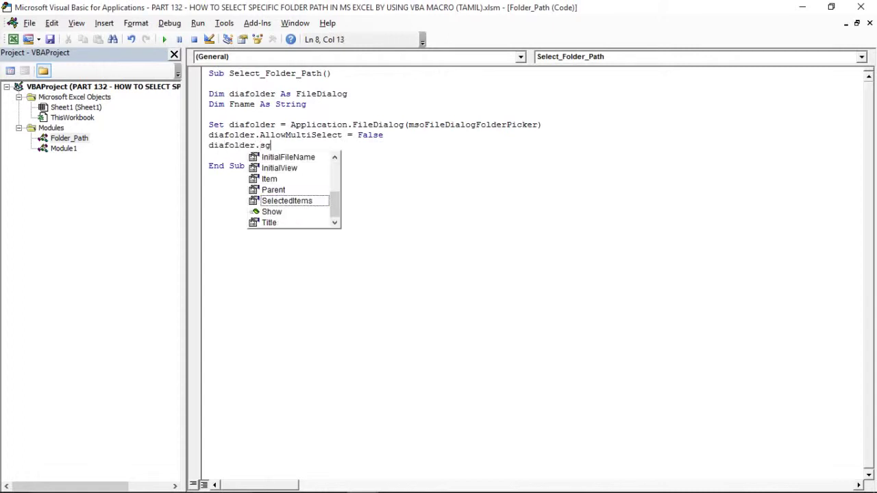
key("Tab")
key("Return")
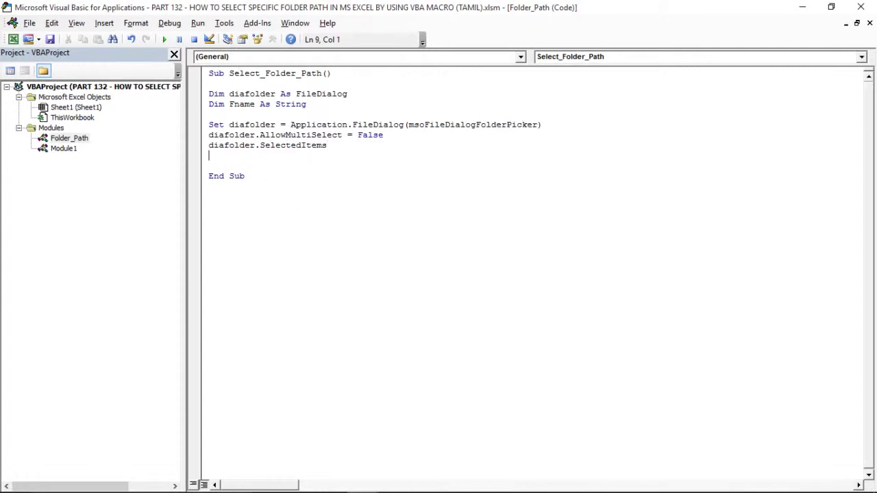
key("BackSpace")
key("BackSpace")
key("BackSpace")
key("BackSpace")
key("BackSpace")
key("BackSpace")
key("BackSpace")
key("BackSpace")
key("BackSpace")
key("BackSpace")
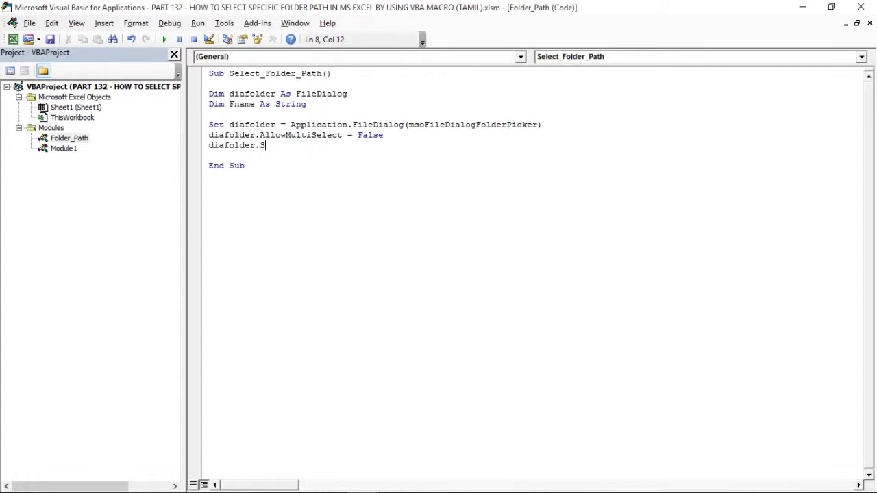
key("BackSpace")
key("BackSpace")
type(".sh")
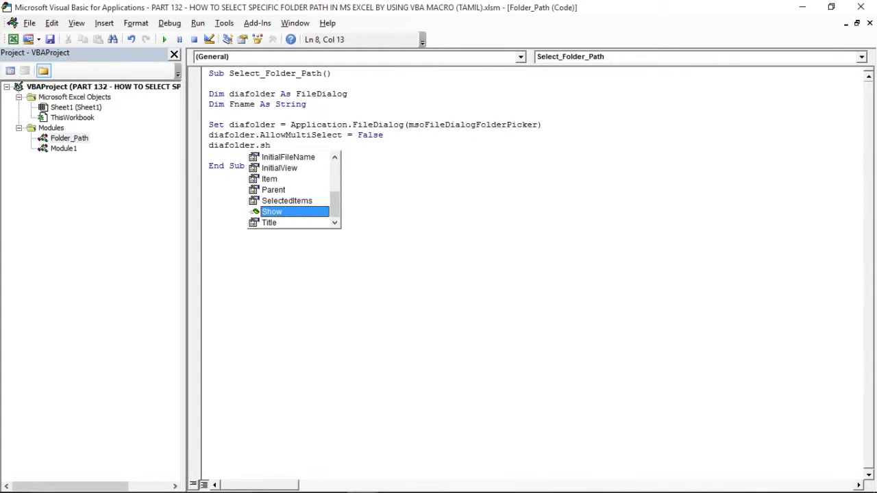
key("Tab")
key("Return")
key("Return")
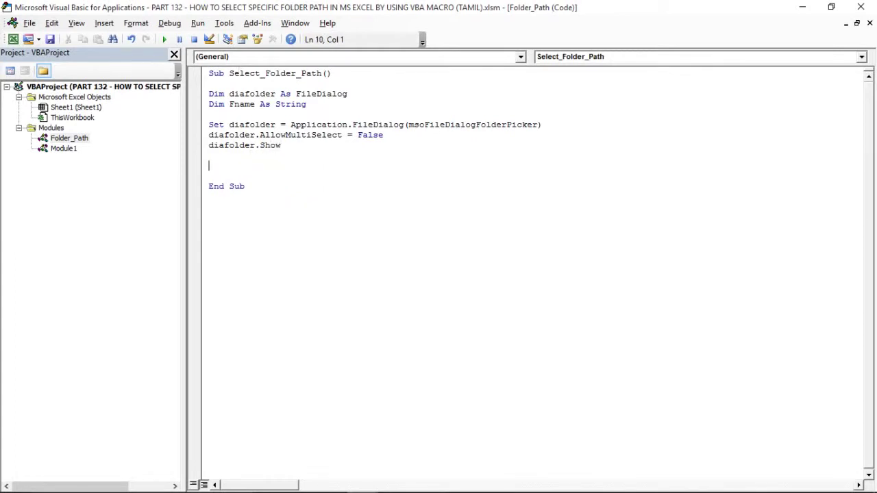
- Add the line Fname = diafolder.SelectedItems(1)
type("Fna")
type("me")
type("=diafolder")
type(".")
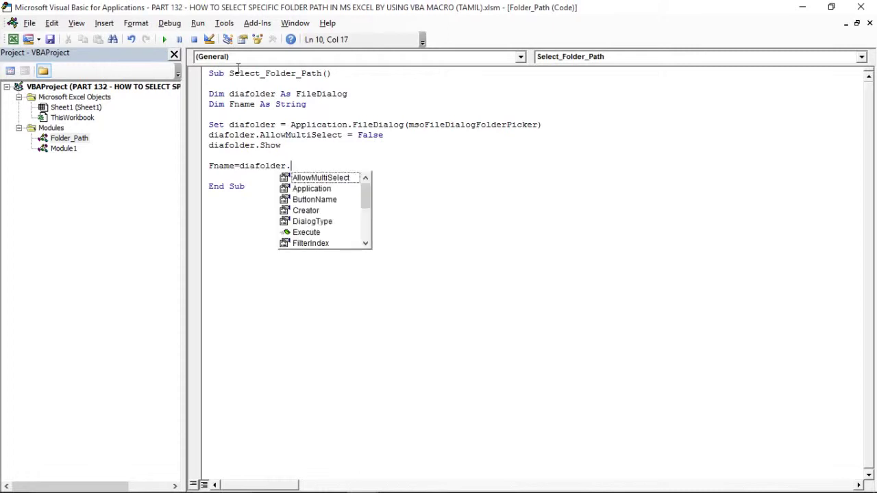
type("se")
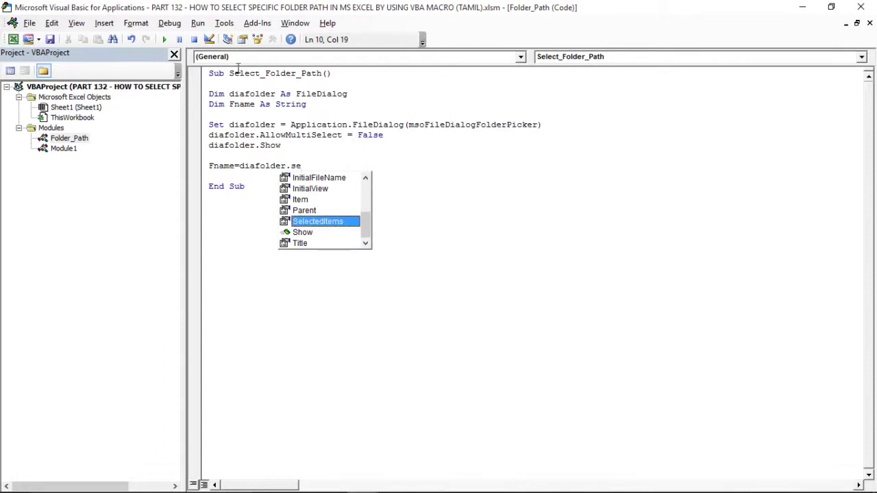
key("Tab")
type("(")
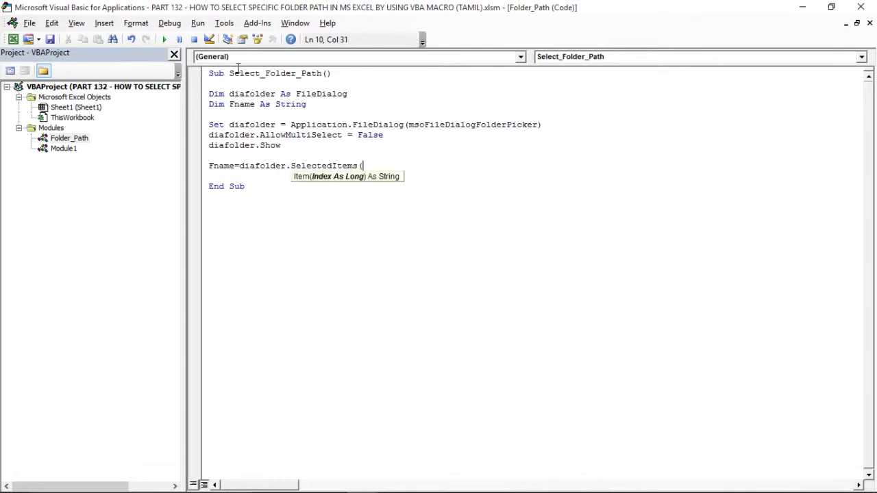
type(")")
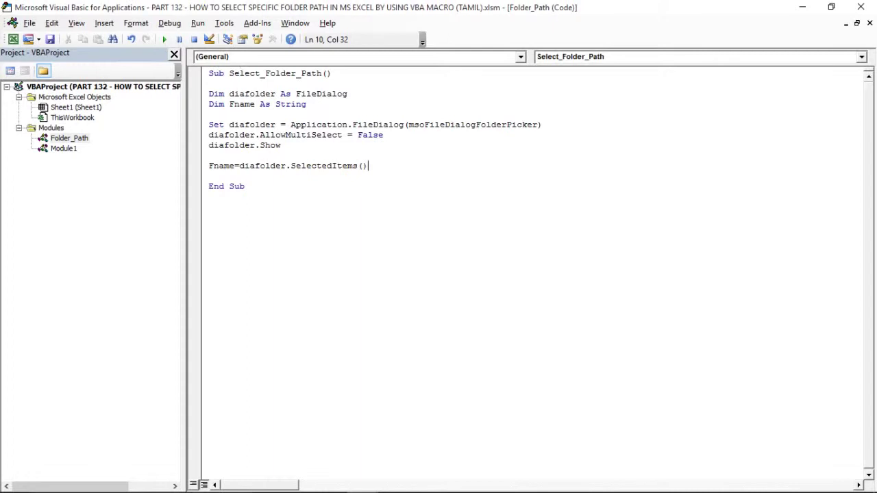
key("BackSpace")
key("BackSpace")
type("(")
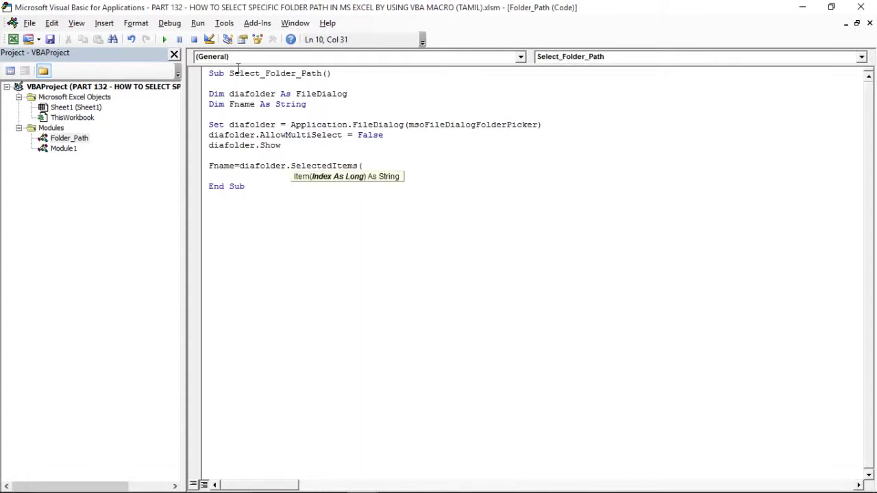
type(")")
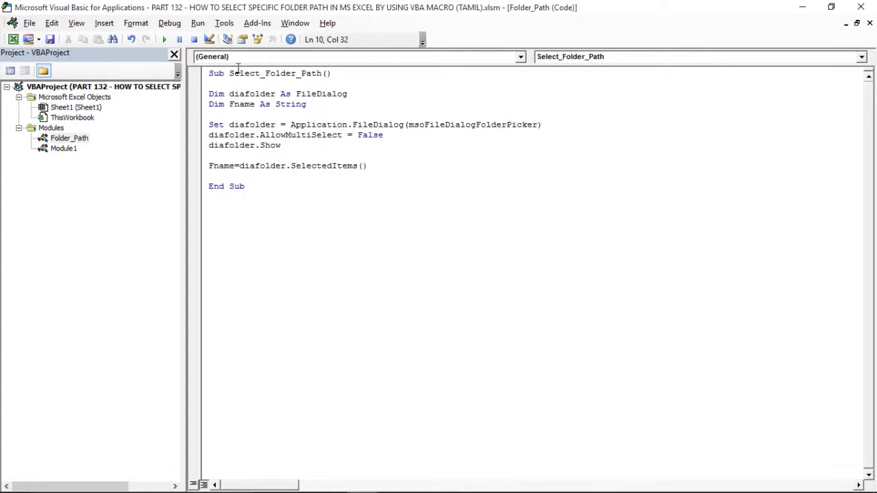
key("BackSpace")
type("1")
key("Return")
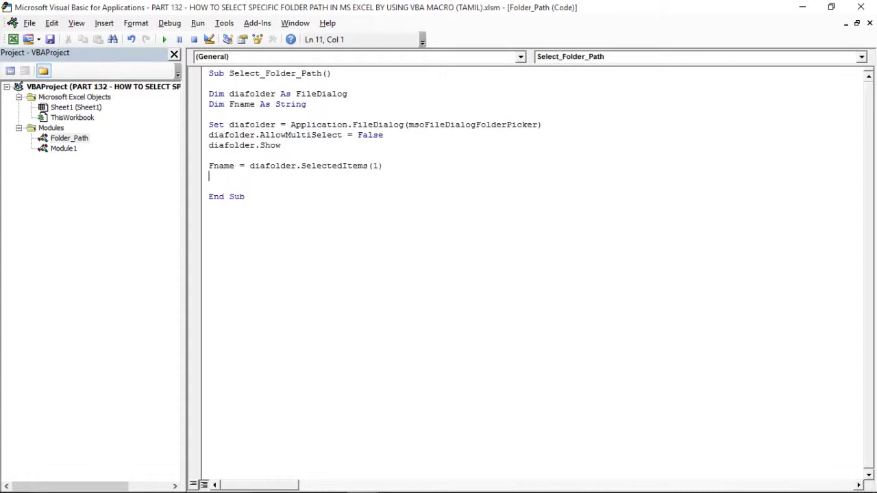
- Add ThisWorkbook.Sheets("Sheet1").Range("E6").Value = Fname
type("thisw")
type("orkbook")
type(".se")
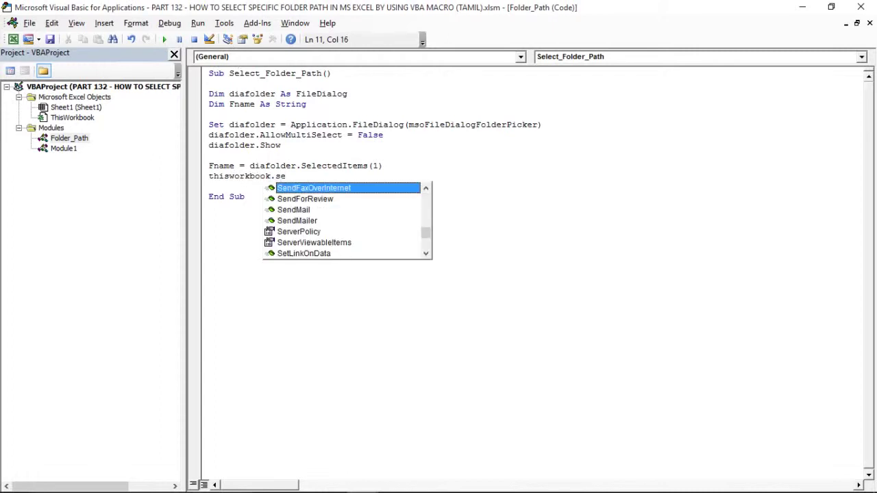
key("BackSpace")
type("h")
key("Down")
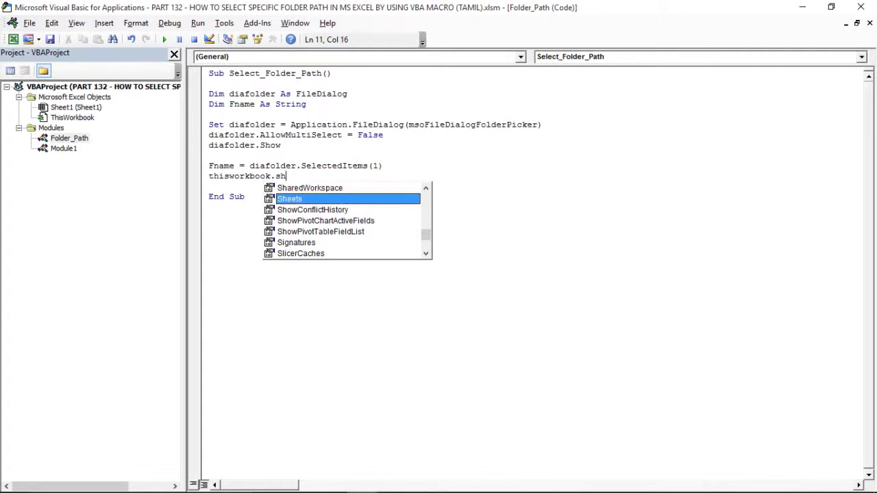
key("Tab")
type("(")
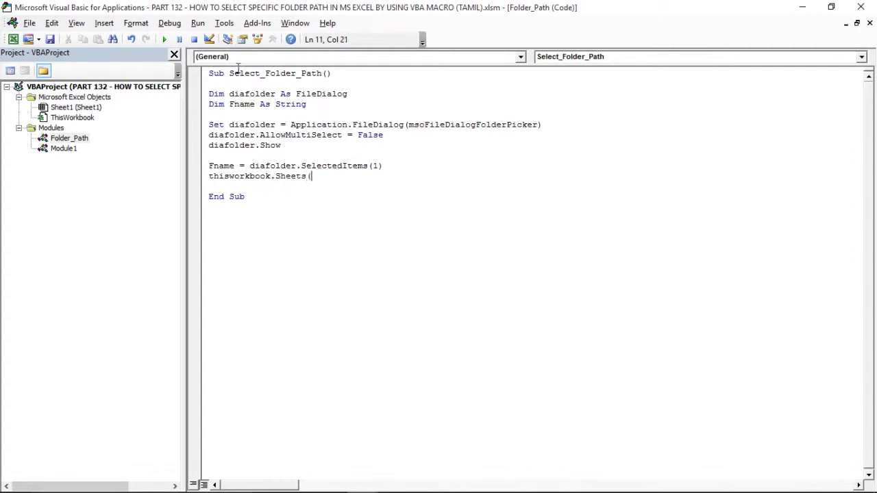
type("\"Sheee")
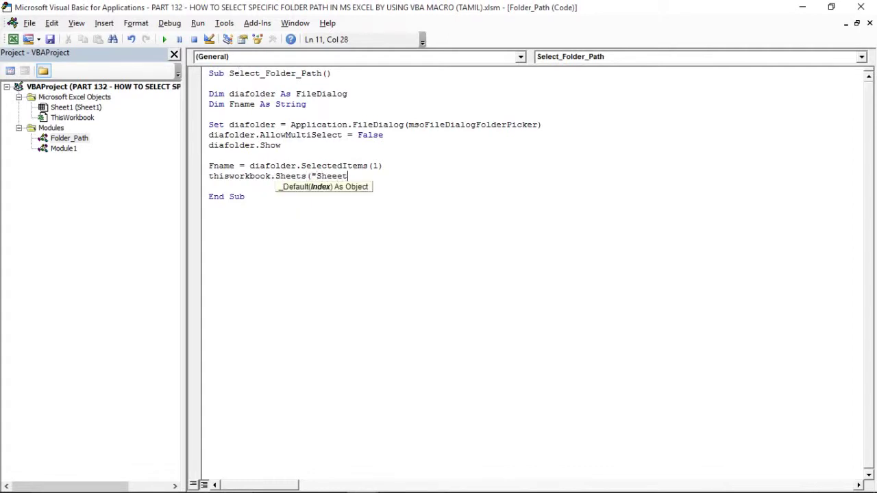
type("t1\"")
type(")")
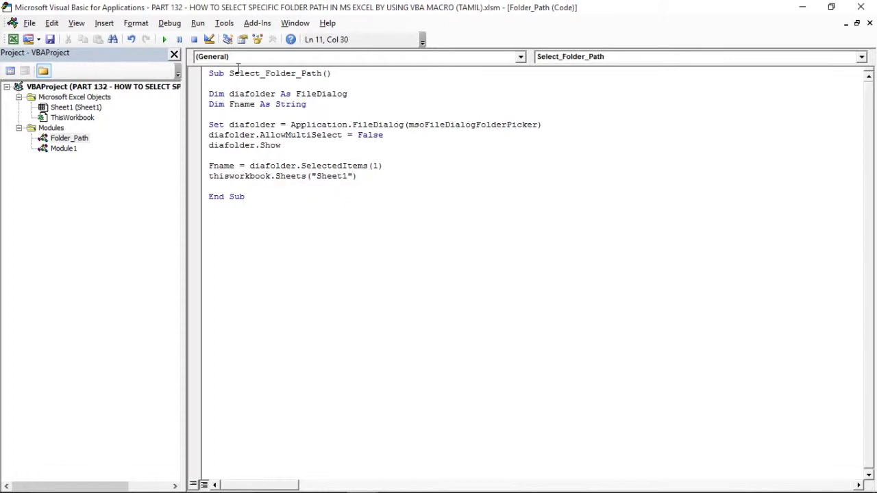
type(".range")
type("(\"E")
type("6\")")
type(".val")
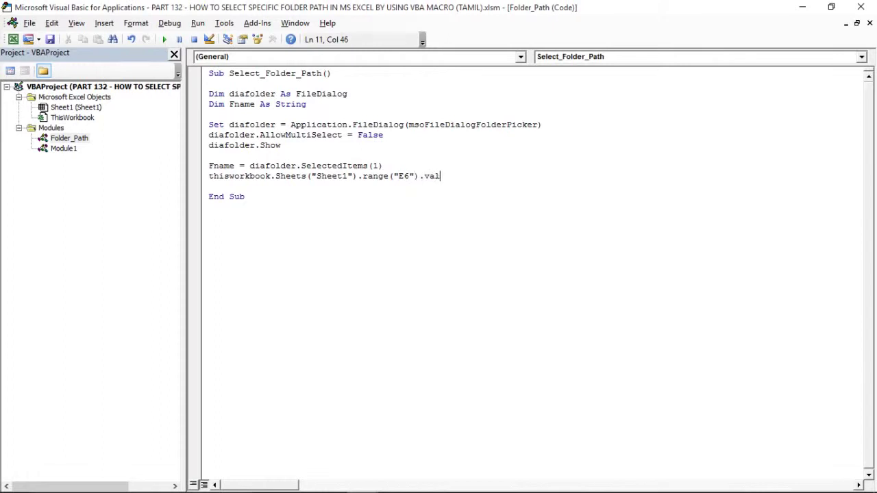
type("ue")
type("=")
type("Fan")
key("BackSpace")
key("BackSpace")
type("na")
type("me")
key("Return")
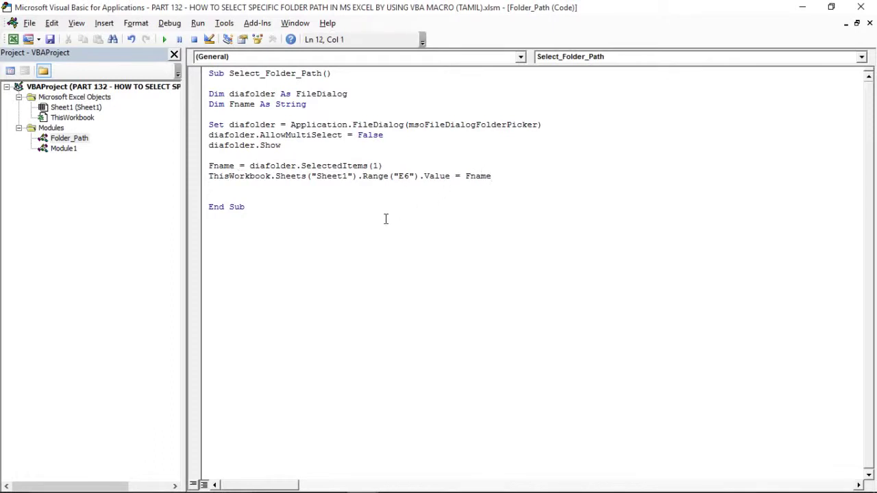
- Confirm E6 is empty in Excel and place the cursor inside the Select_Folder_Path macro
left_click(300, 188)
left_click(241, 184)
key("alt+Tab")
left_click(363, 260)
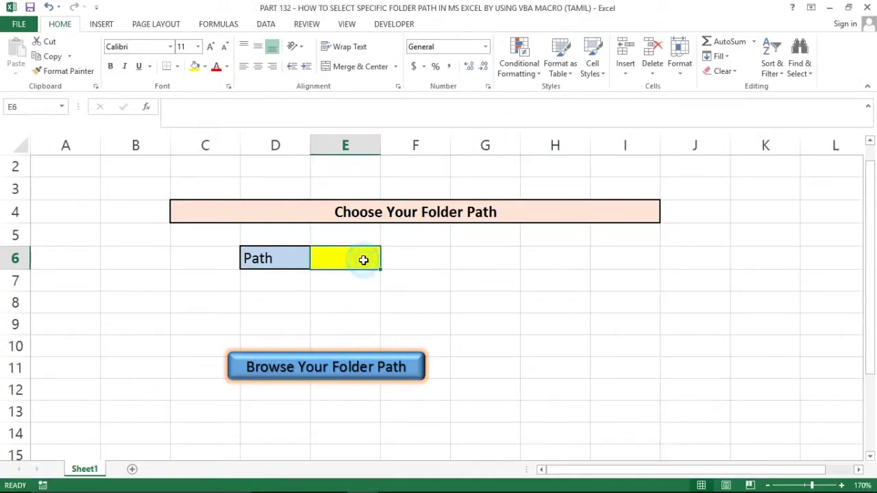
key("alt+Tab")
left_click(67, 140)
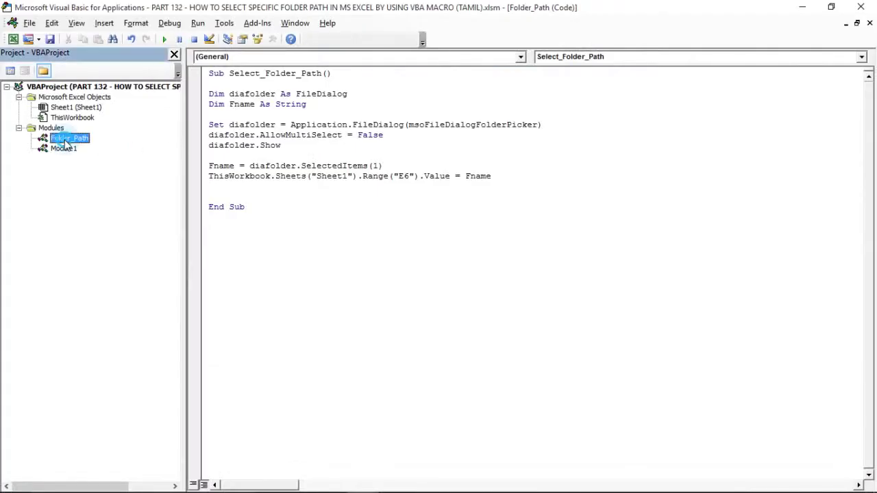
left_click(264, 135)
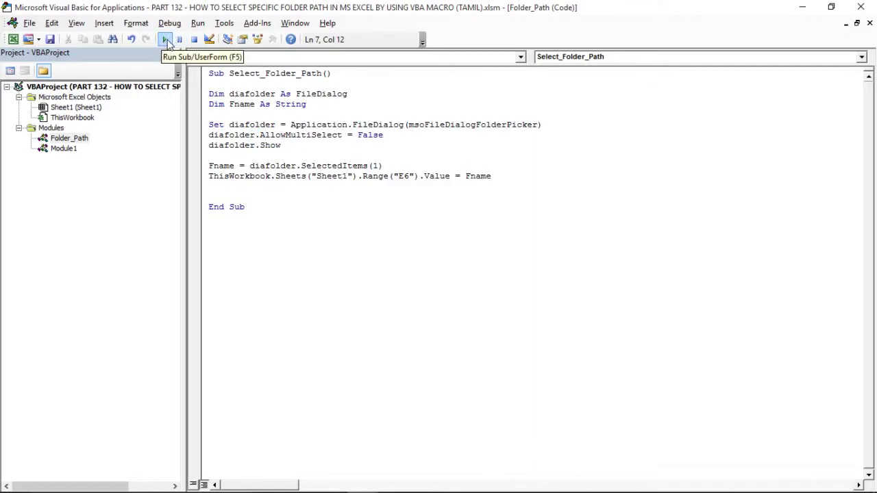
- Run the macro, pick the Desktop's Ready Data folder, and check E6
left_click(166, 40)
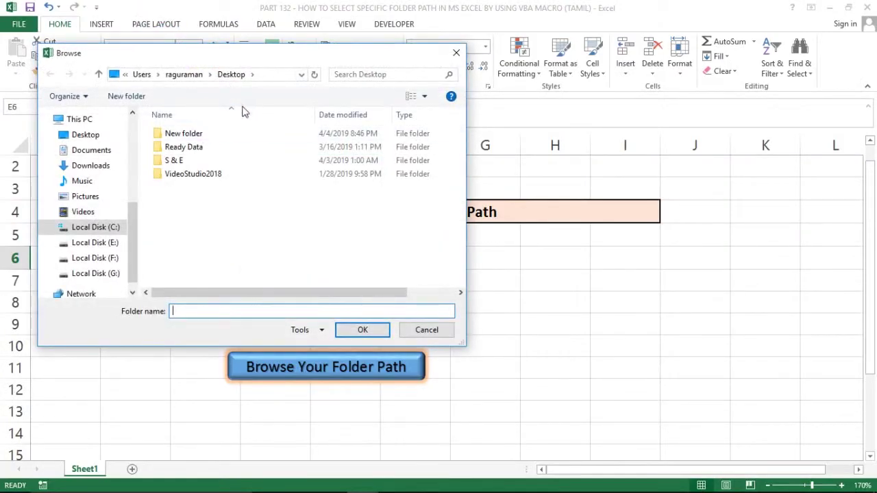
left_click(190, 135)
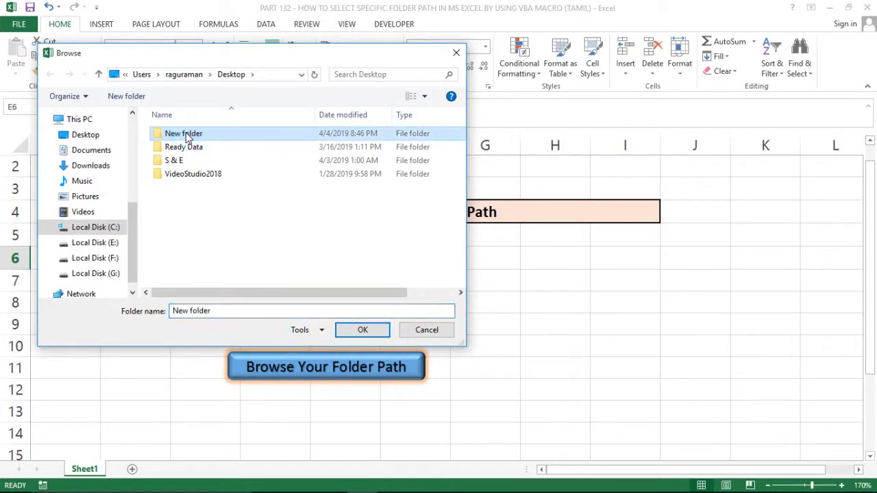
left_click(96, 137)
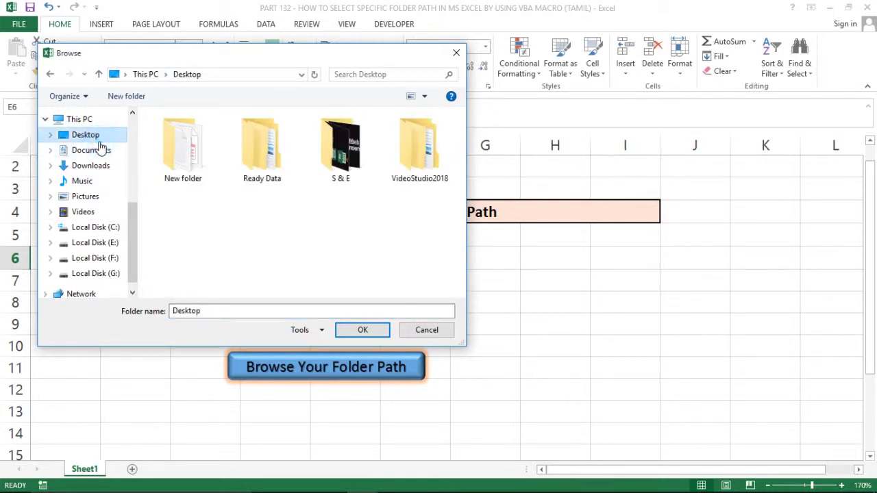
left_click(259, 161)
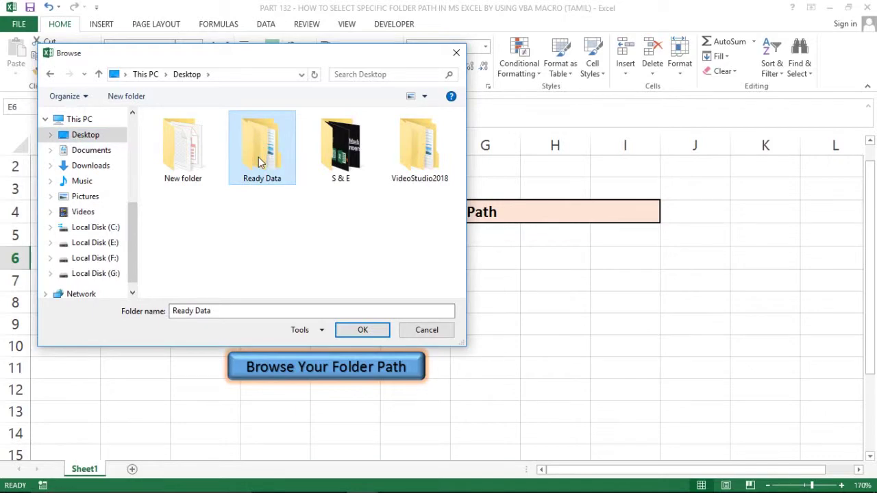
left_click(344, 330)
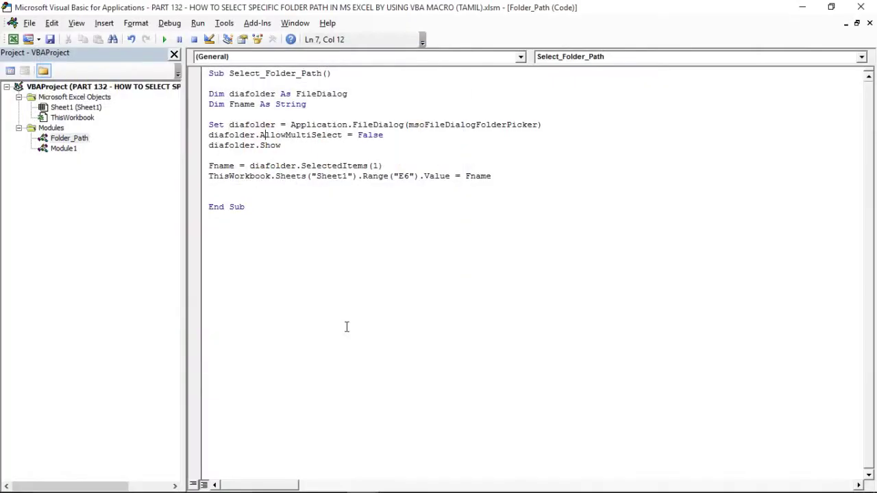
key("alt+Tab")
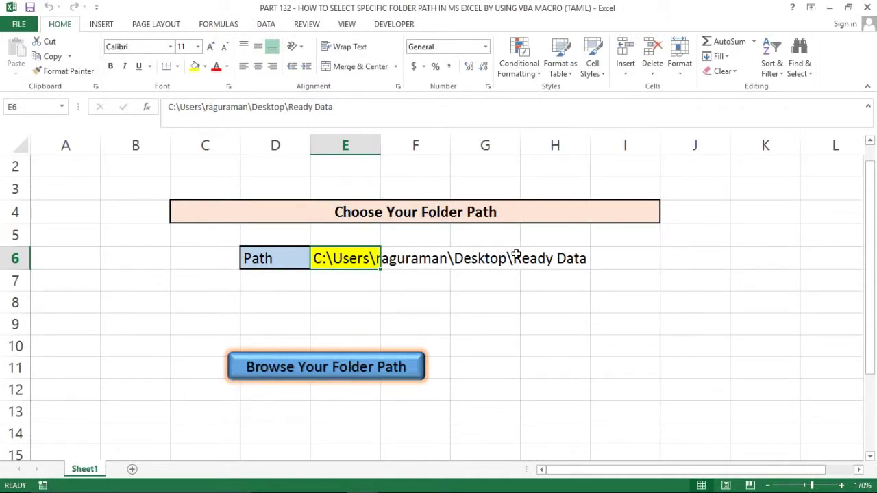
key("alt+Tab")
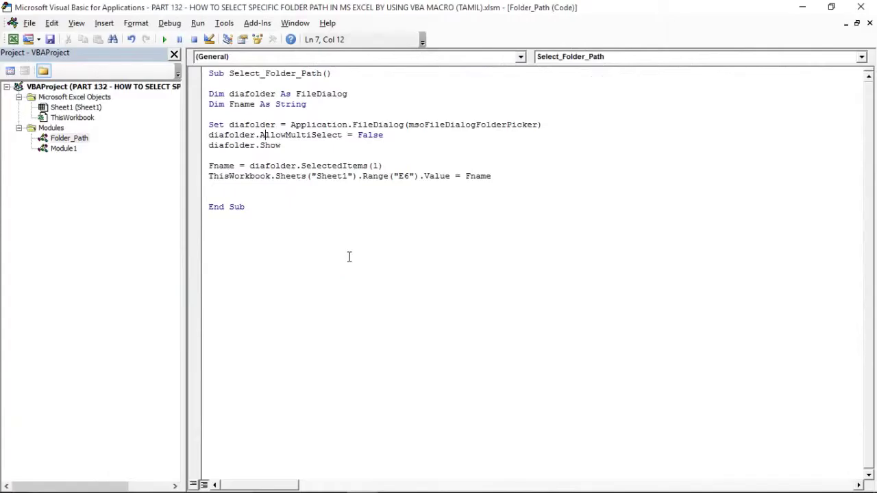
- Run the macro again, pick the Desktop's New folder, and check E6
left_click(164, 39)
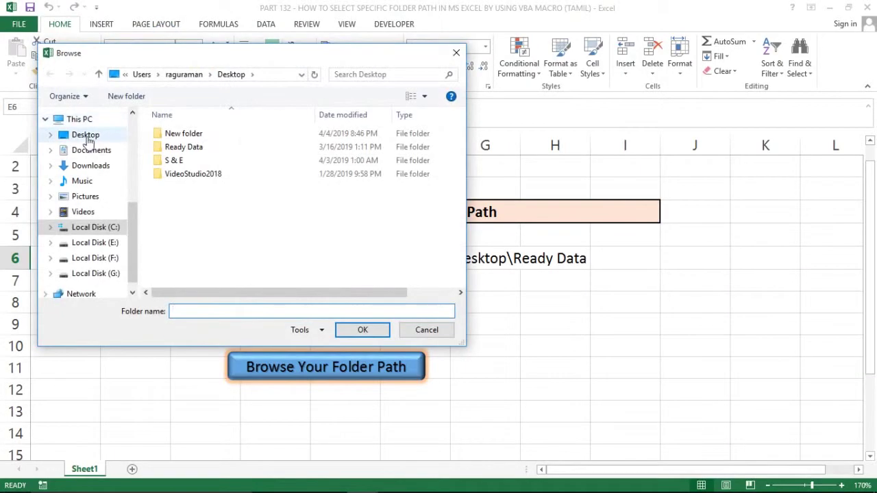
left_click(86, 135)
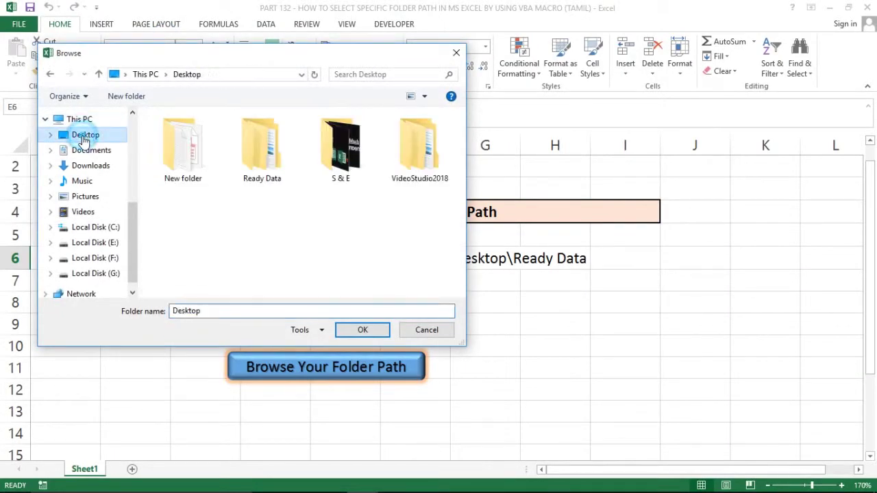
left_click(187, 150)
left_click(362, 333)
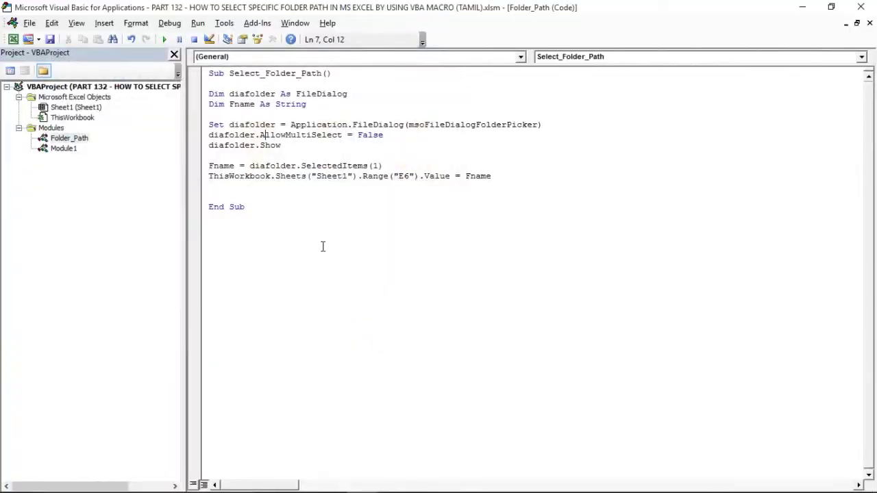
key("alt+Tab")
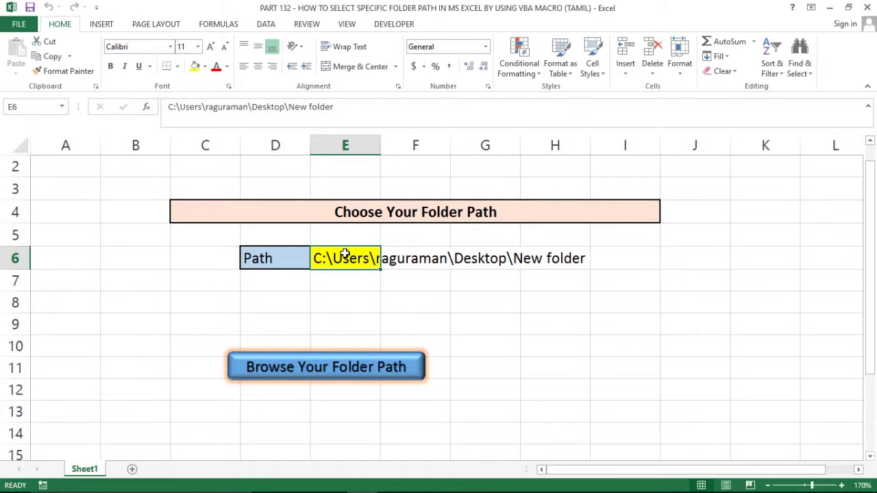
key("alt+F11")
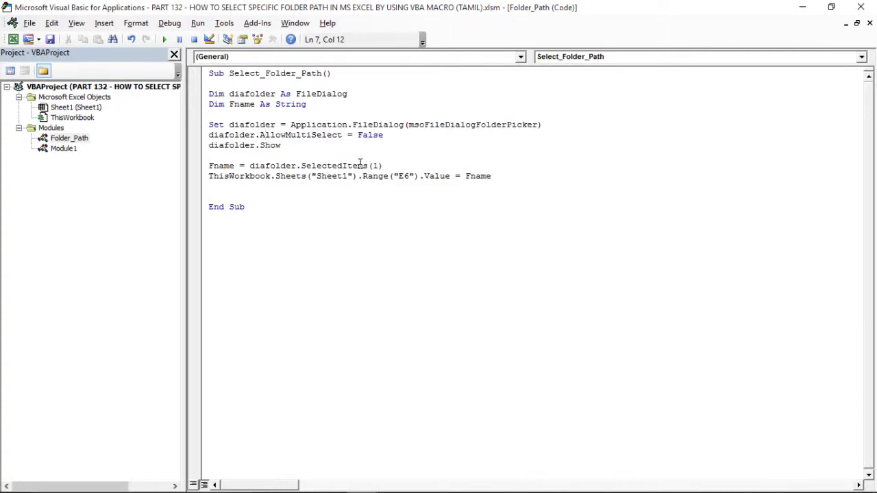
- Append & "\" to the E6 assignment line and clear E6 in the workbook
left_click(499, 176)
key("alt+F11")
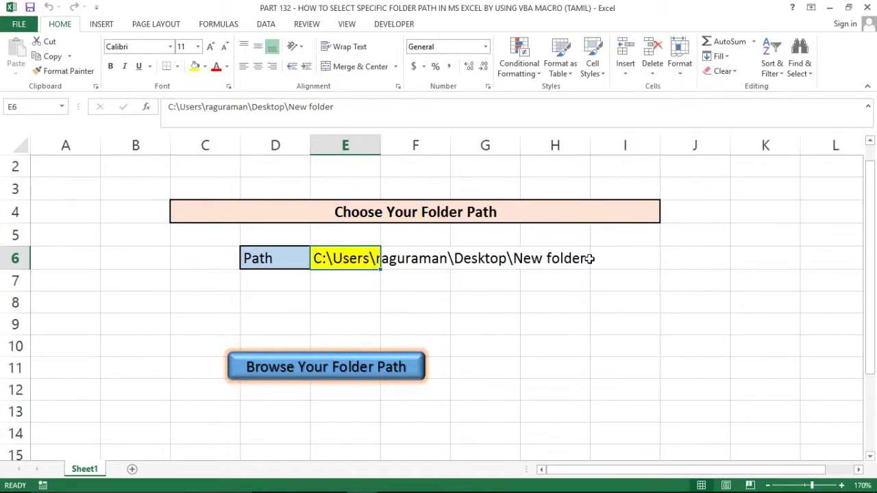
key("alt+F11")
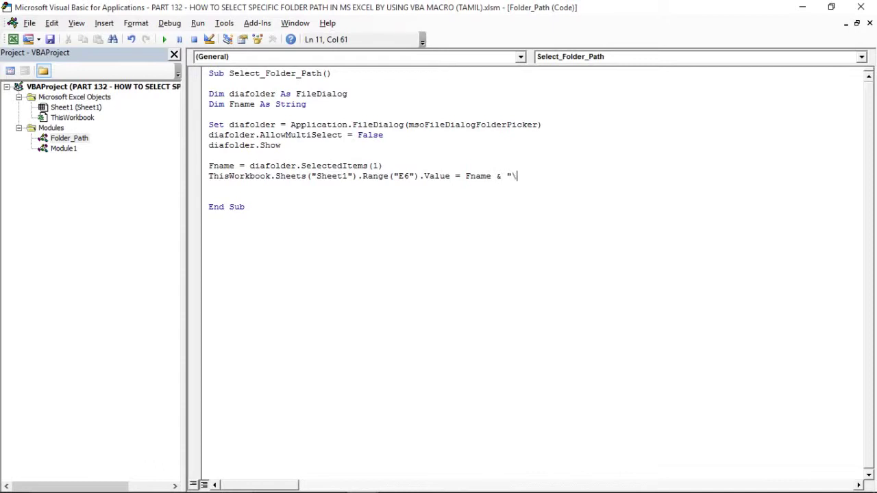
key("Return")
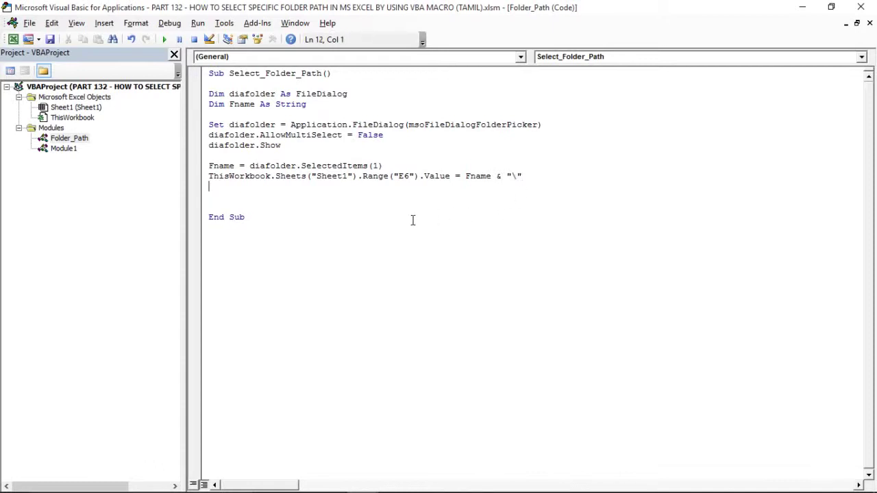
key("alt+F11")
key("Delete")
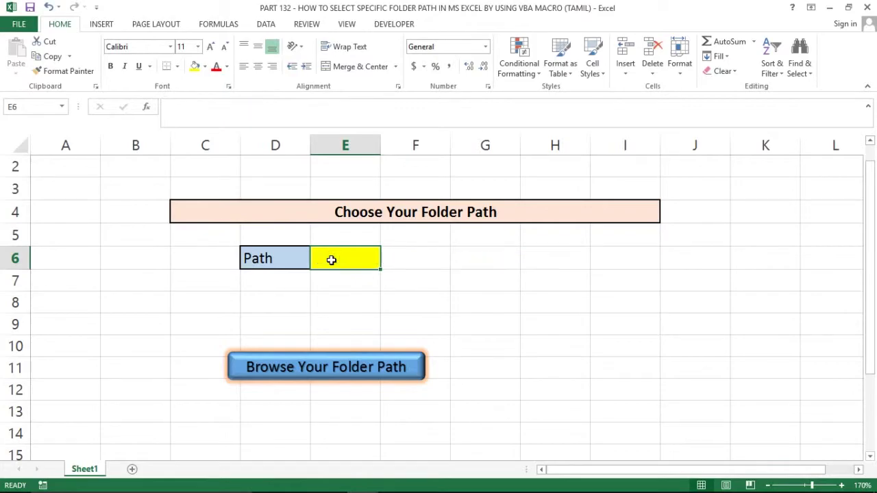
key("alt+F11")
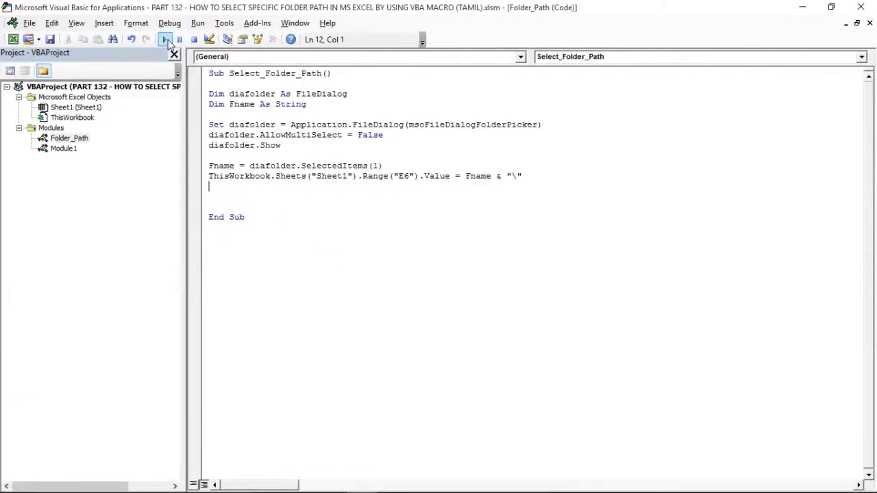
- Rerun the macro with New folder and verify E6 shows its Desktop path ending in a backslash
left_click(167, 40)
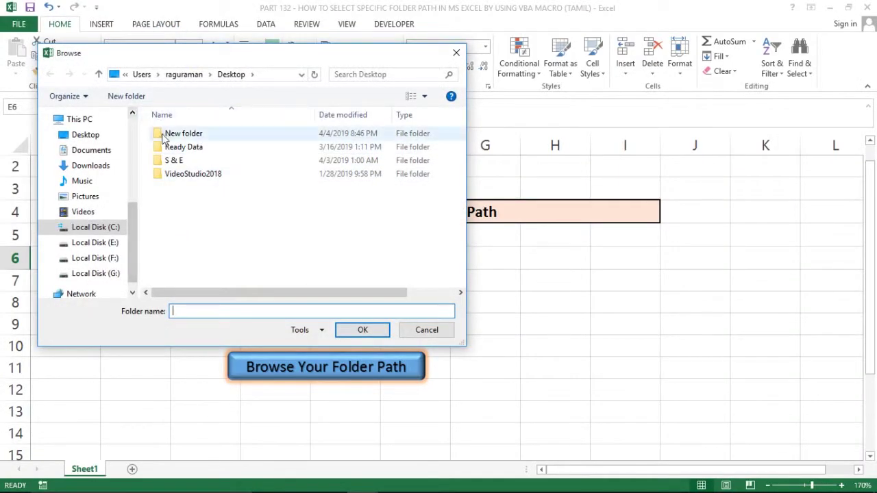
left_click(163, 136)
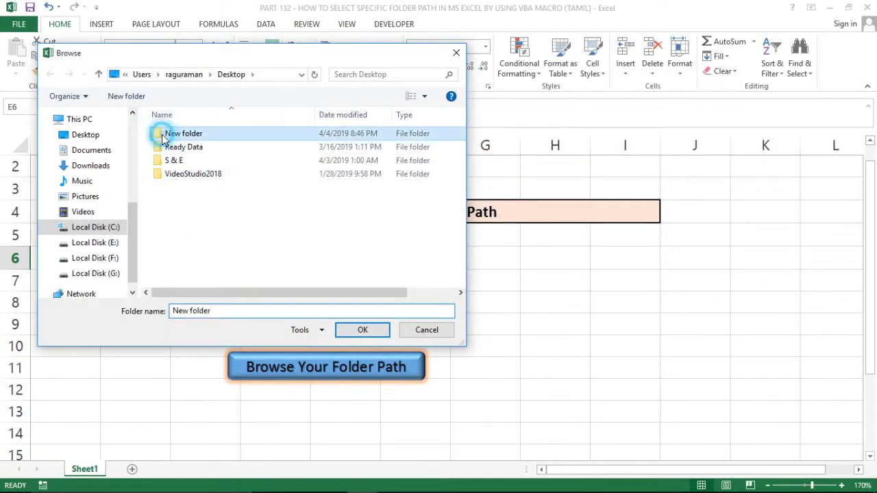
left_click(362, 331)
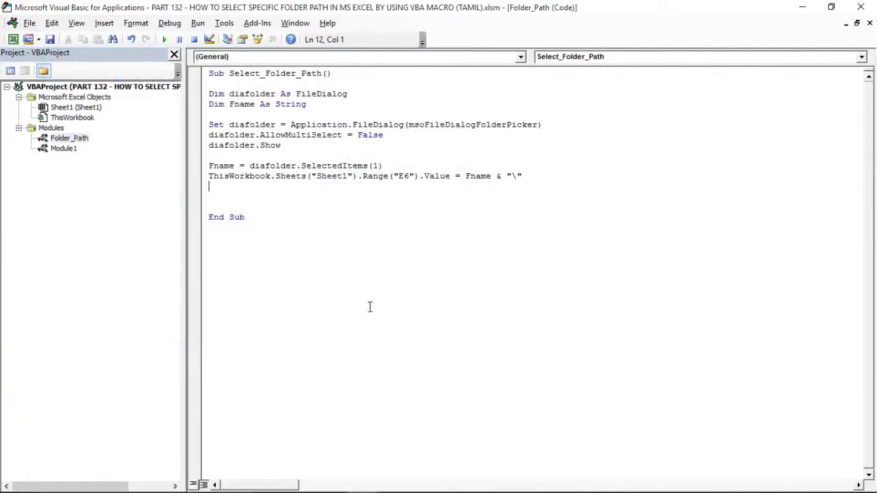
key("alt+F11")
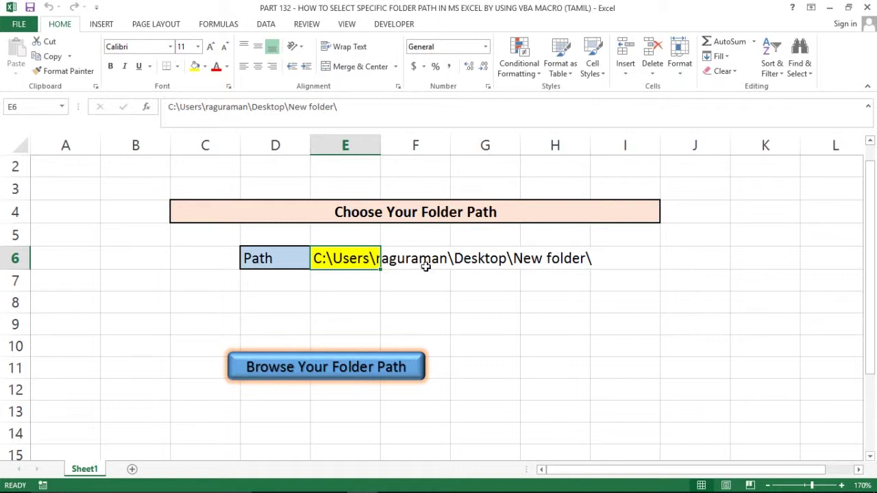
left_click(341, 278)
left_click(349, 261)
left_click(359, 277)
left_click(338, 257)
- Assign the ThisWorkbook.Folder_Path macro to the Browse Your Folder Path button
right_click(302, 372)
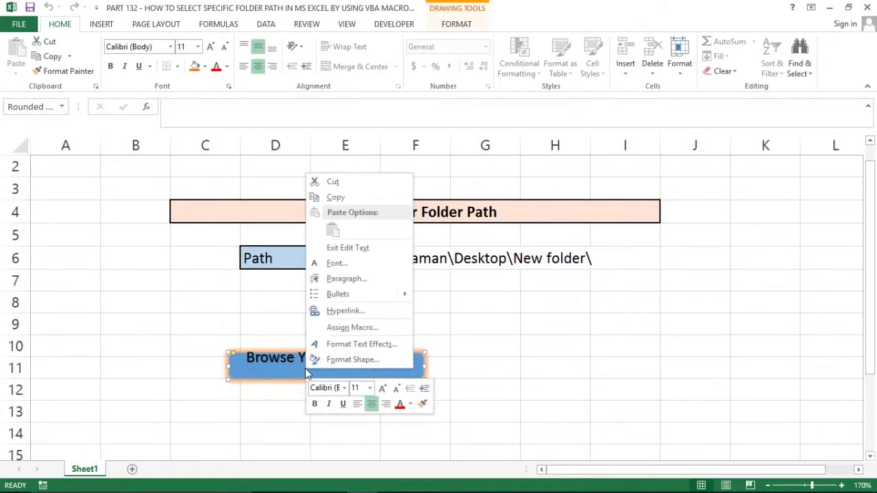
left_click(340, 327)
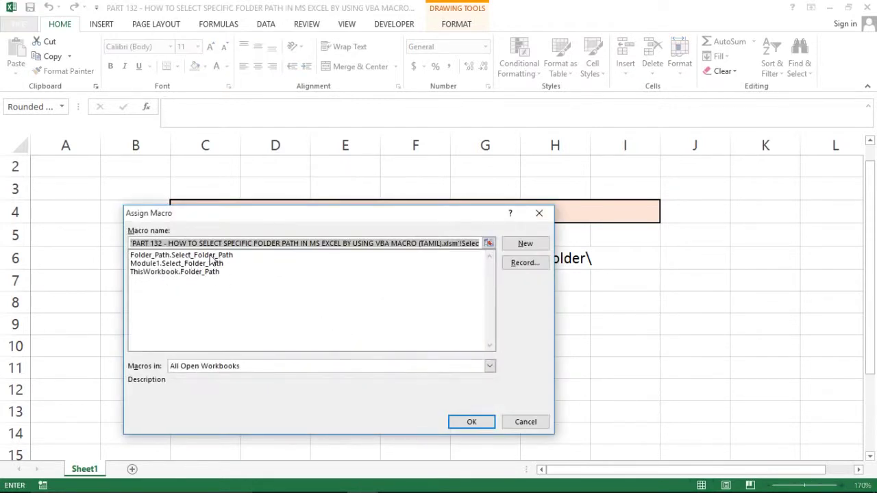
left_click(194, 273)
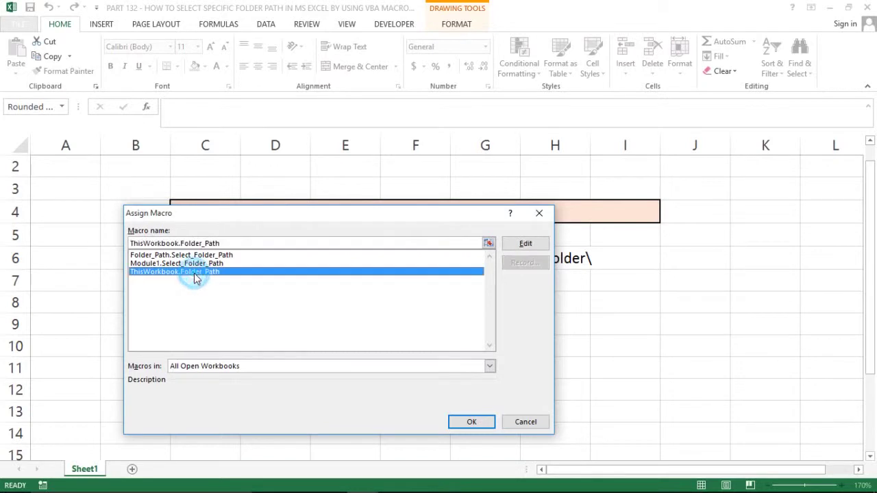
left_click(470, 421)
left_click(496, 335)
- Clear E6, then test the button by browsing into New folder, cancelling and dismissing the error
left_click(356, 259)
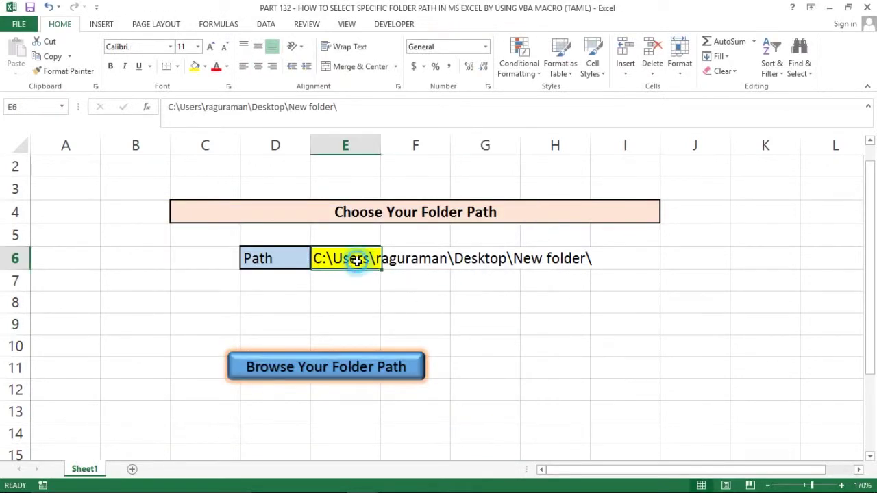
key("Delete")
left_click(306, 368)
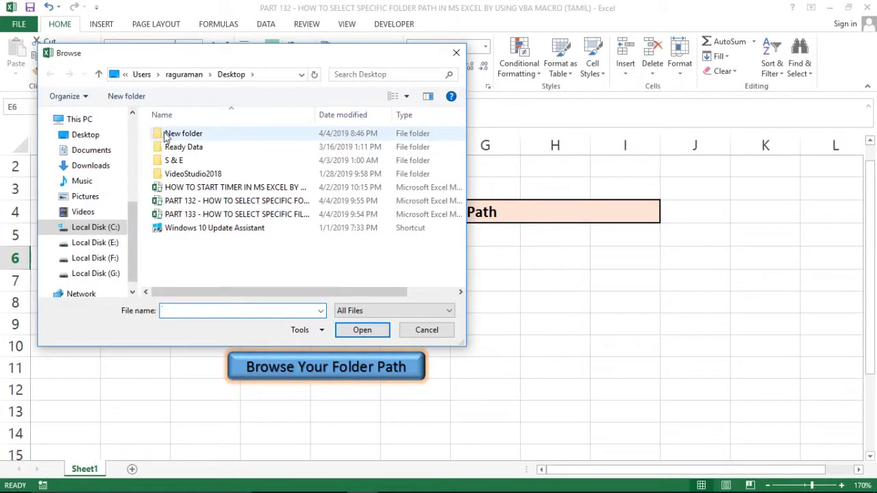
left_click(195, 135)
left_click(362, 328)
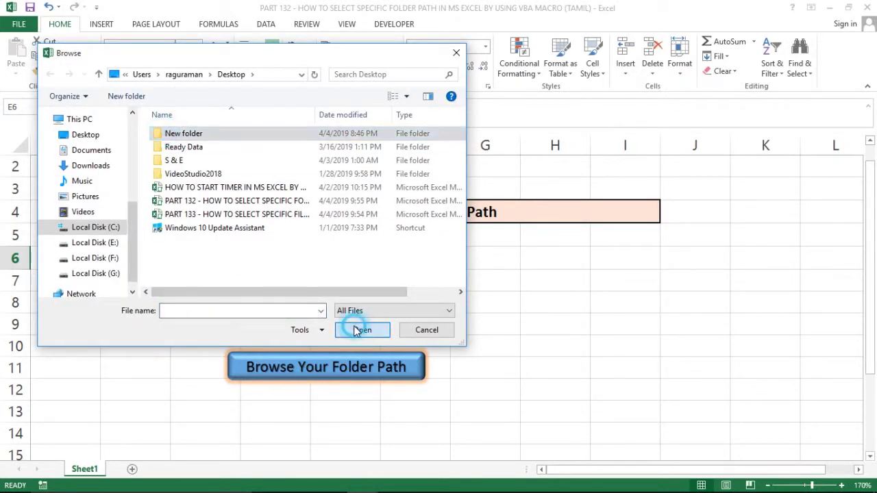
left_click(431, 335)
left_click(439, 296)
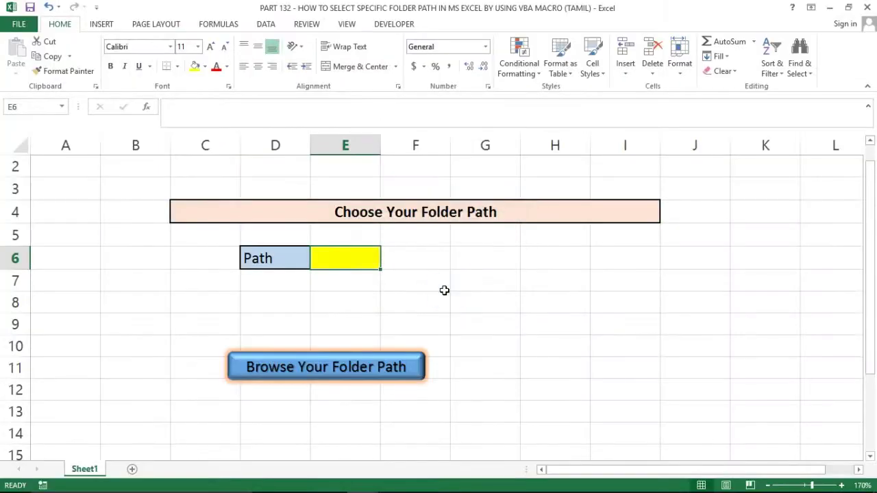
- Reassign the button to the Folder_Path.Select_Folder_Path macro
right_click(355, 366)
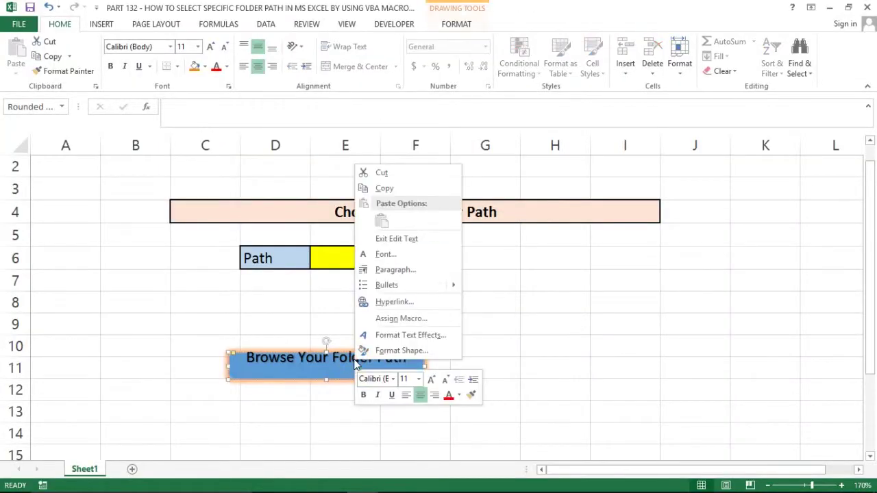
left_click(392, 320)
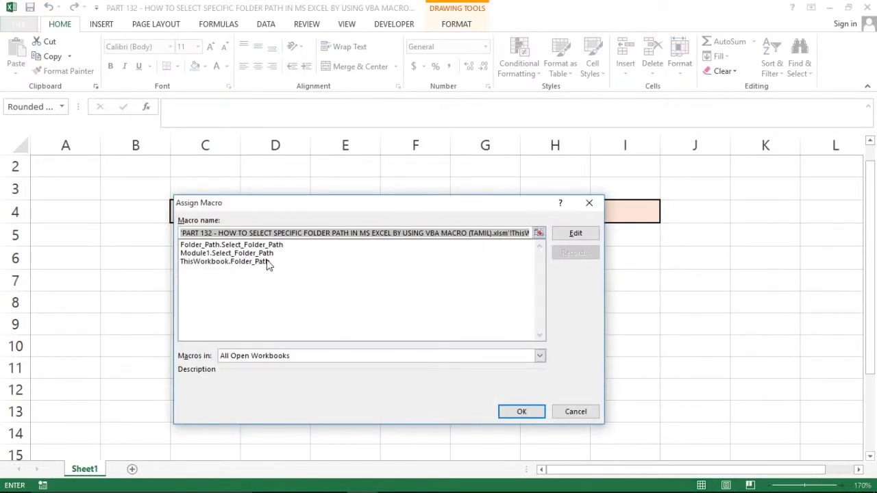
left_click(218, 245)
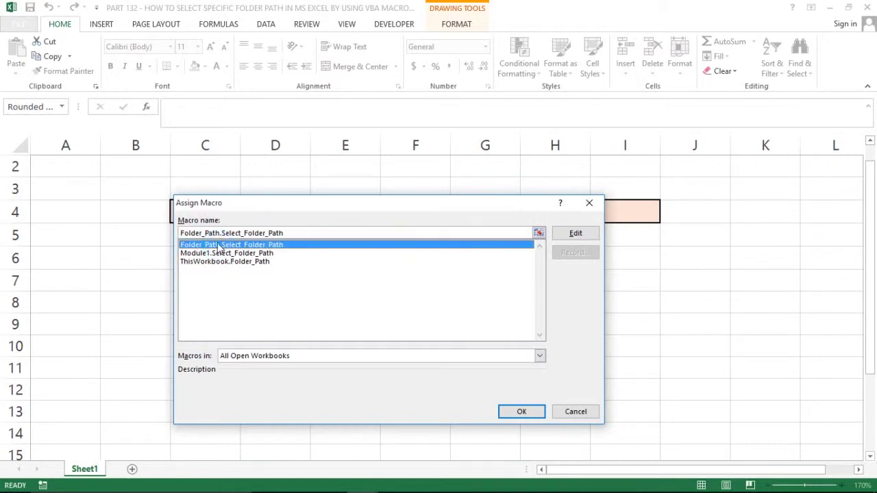
left_click(523, 412)
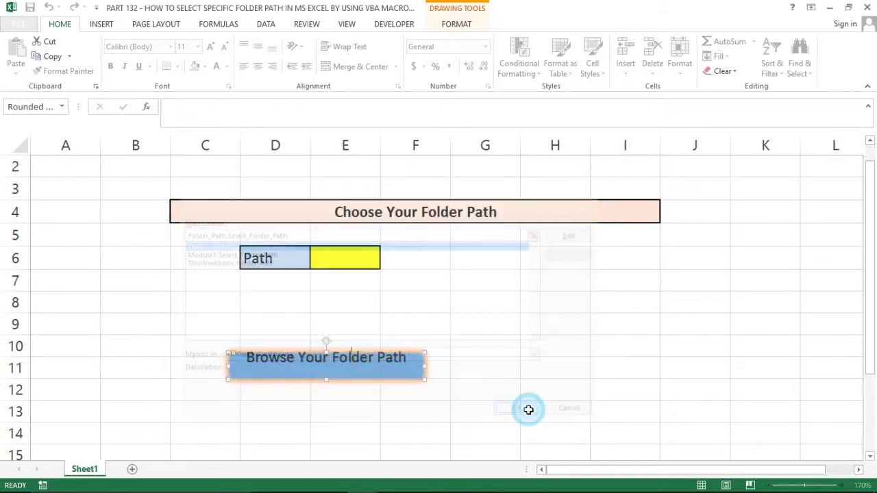
left_click(416, 314)
- Run the button, pick the Desktop's New folder, and check the path written to E6
left_click(329, 366)
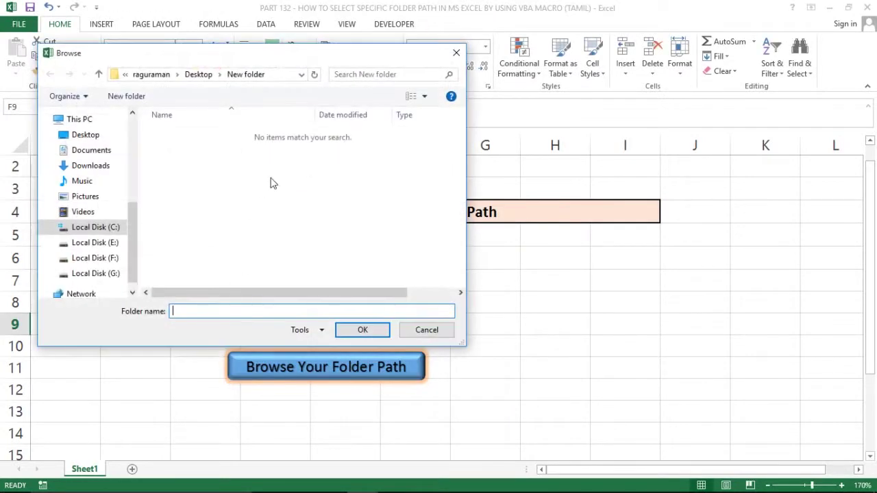
left_click(198, 75)
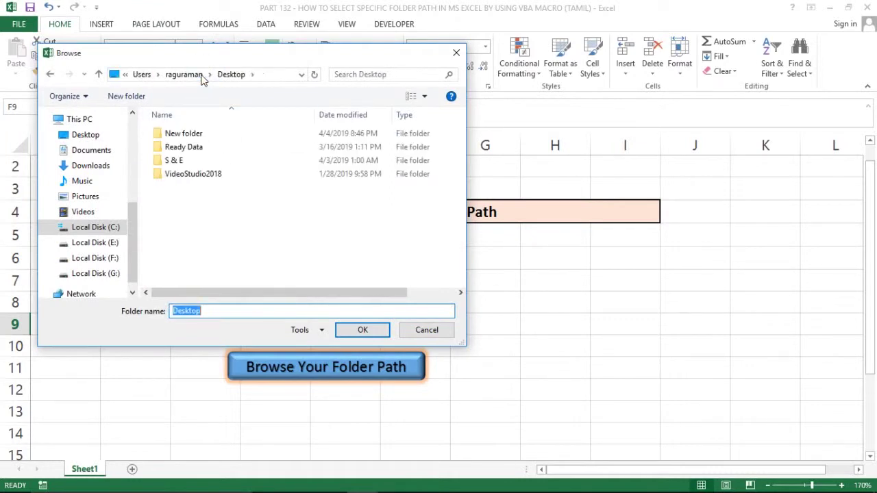
left_click(180, 134)
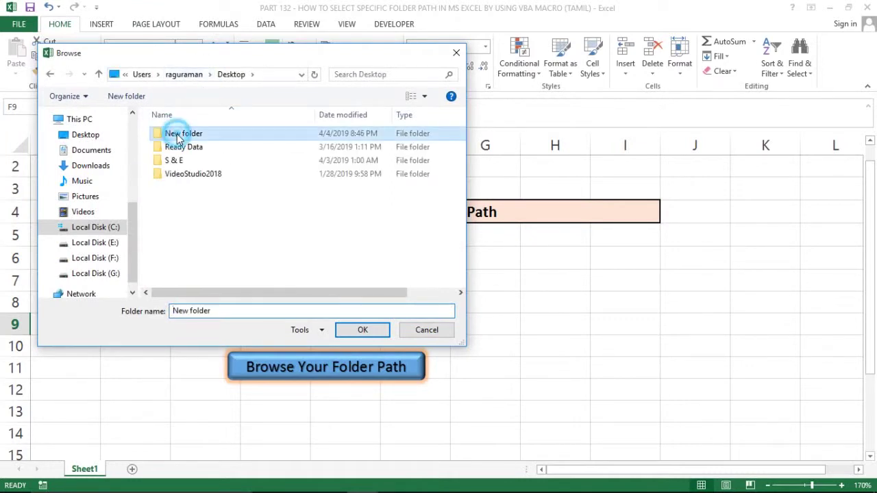
left_click(362, 330)
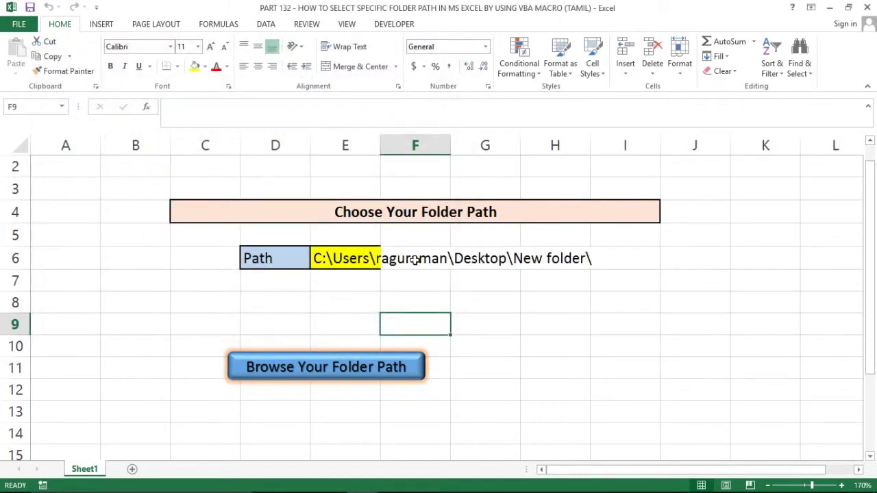
left_click(337, 299)
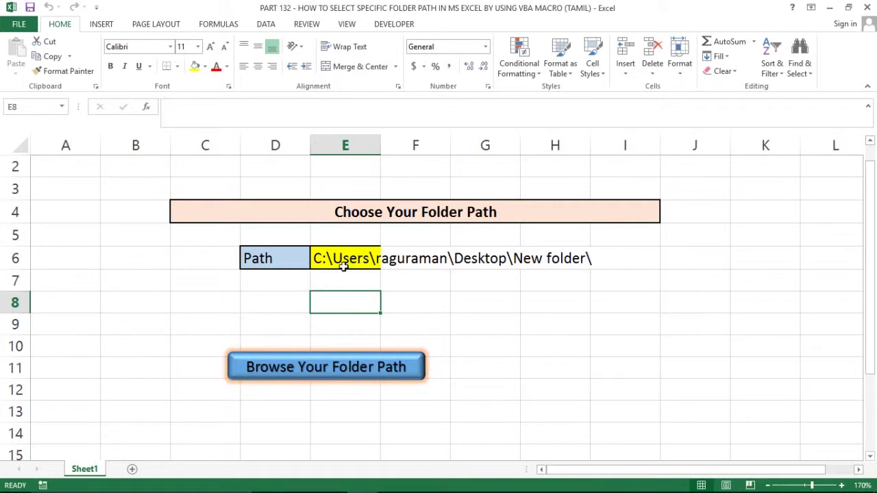
left_click(343, 266)
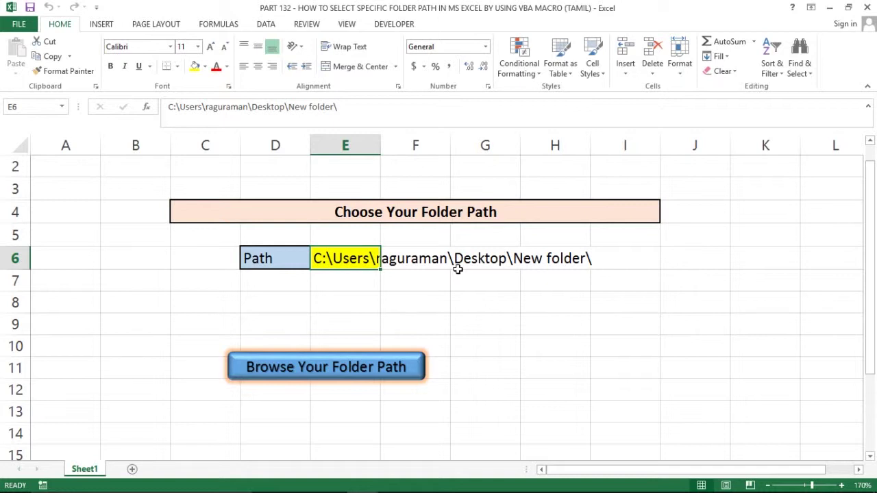
left_click(378, 296)
- Switch the dialog to msoFileDialogFilePicker and drop the trailing & "\" from the E6 assignment
key("alt+Tab")
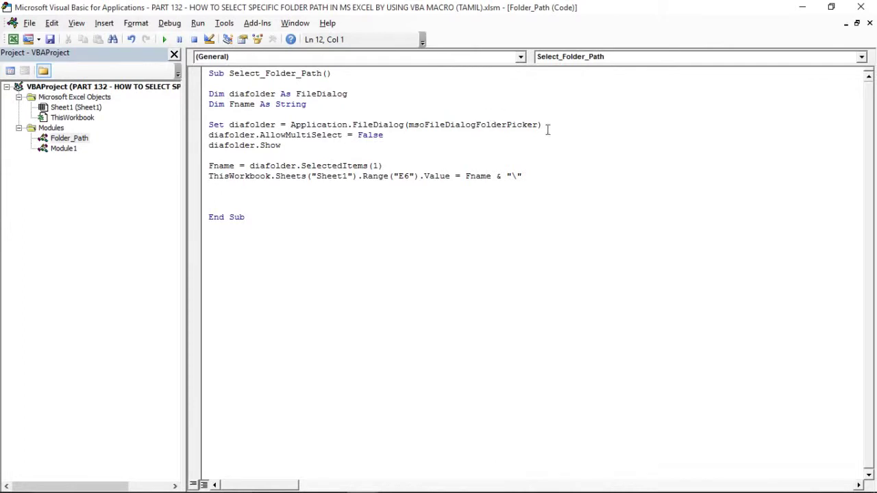
left_click(548, 126)
key("BackSpace")
key("BackSpace")
key("BackSpace")
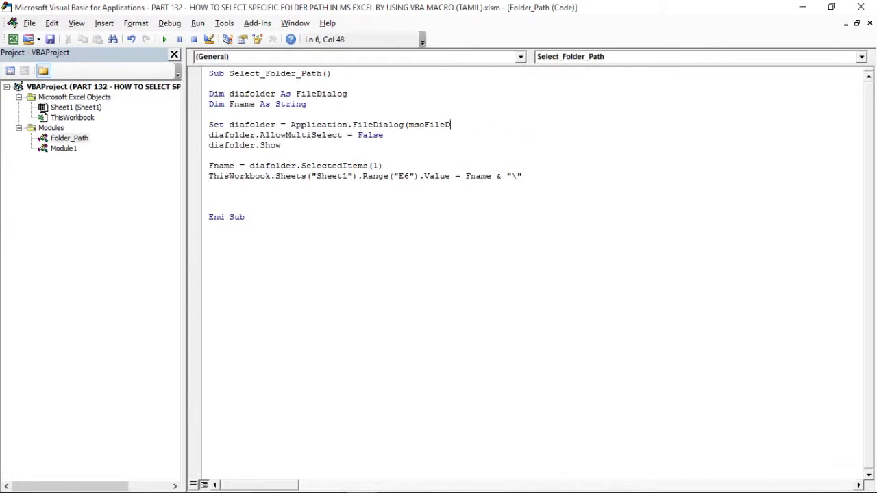
key("BackSpace")
key("BackSpace")
key("BackSpace")
key("BackSpace")
key("BackSpace")
key("BackSpace")
type("(m")
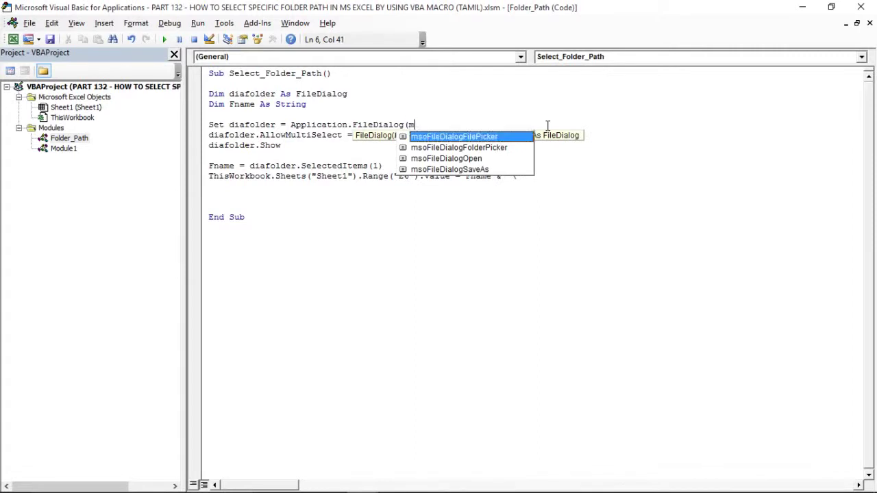
key("Tab")
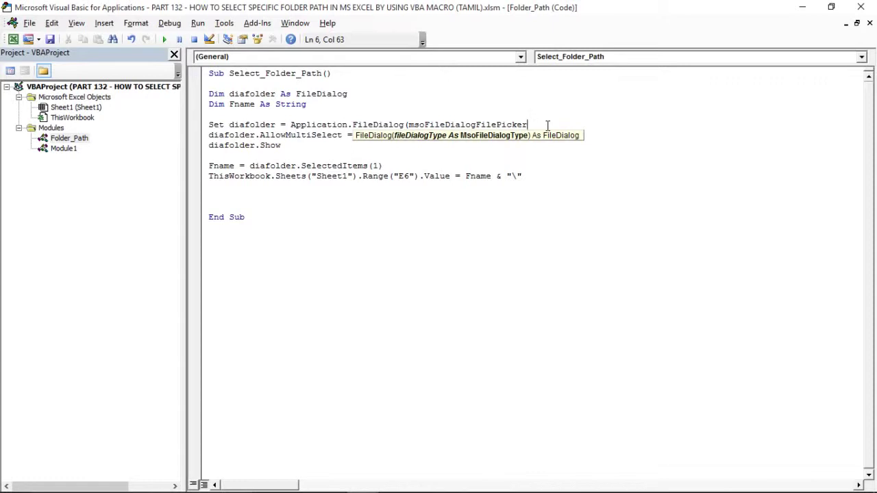
type(")")
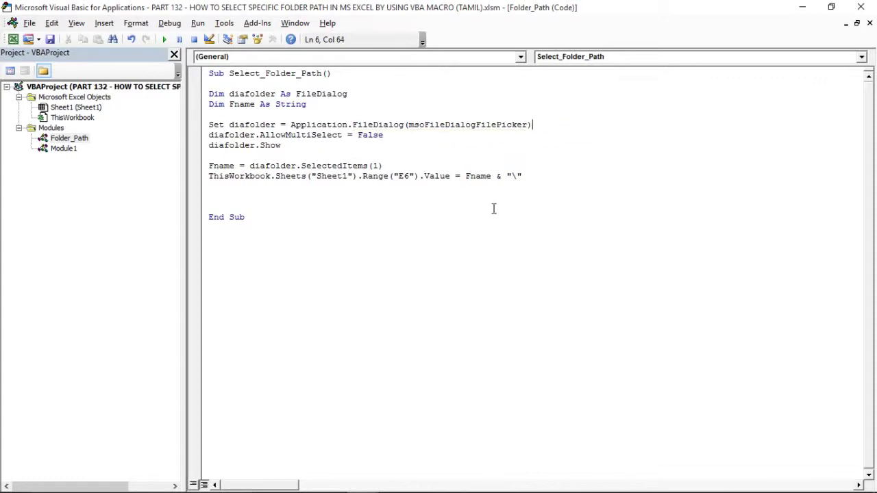
left_click(493, 208)
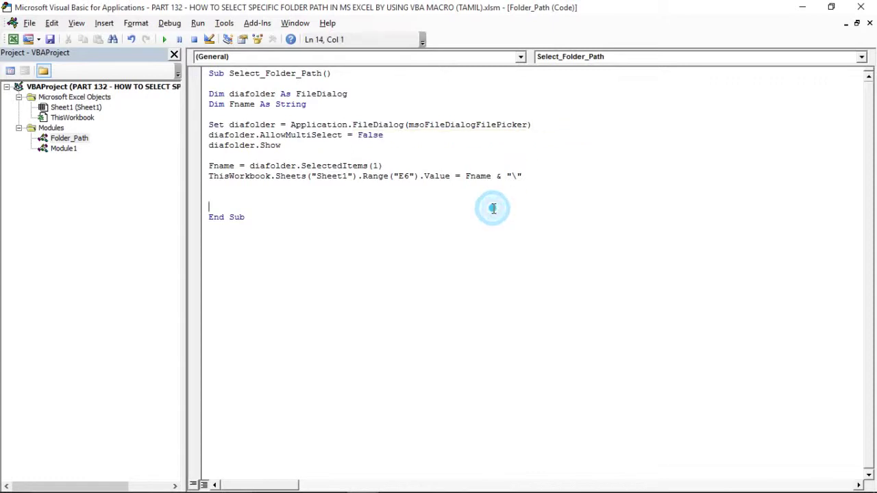
left_click(533, 174)
key("BackSpace")
key("BackSpace")
key("BackSpace")
- Clear the existing path from cell E6
left_click(511, 229)
left_click(437, 225)
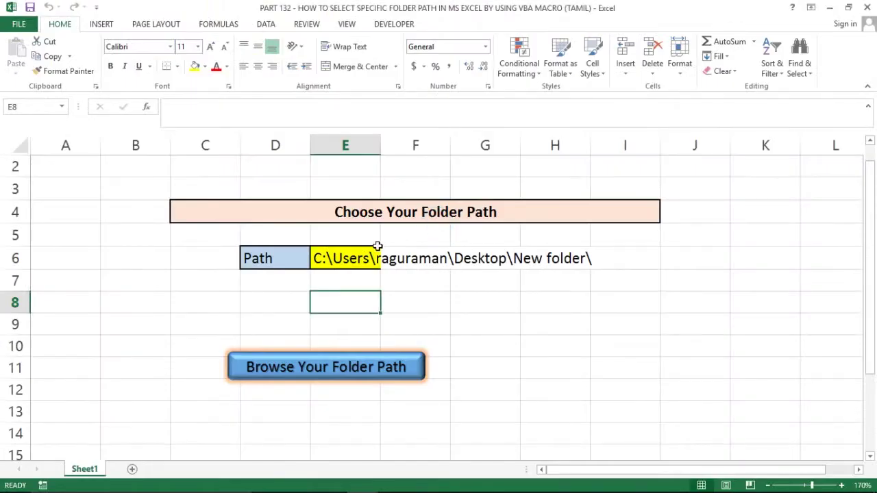
left_click(334, 262)
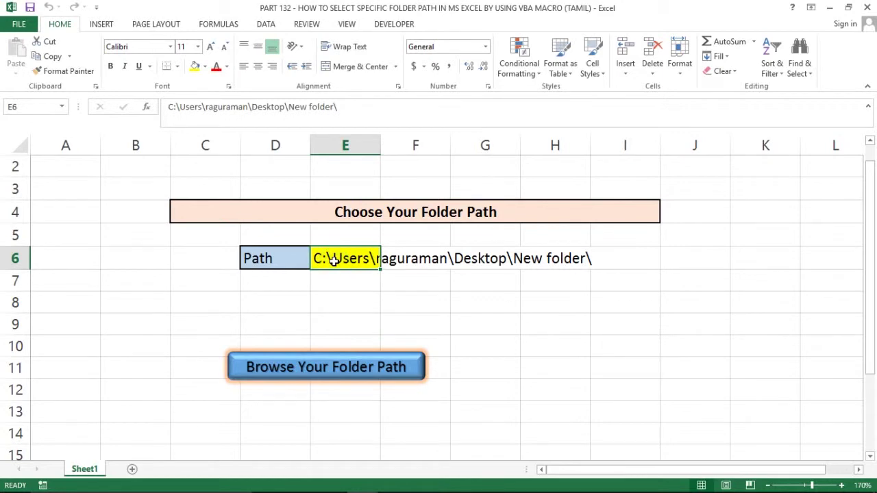
key("Delete")
left_click(333, 282)
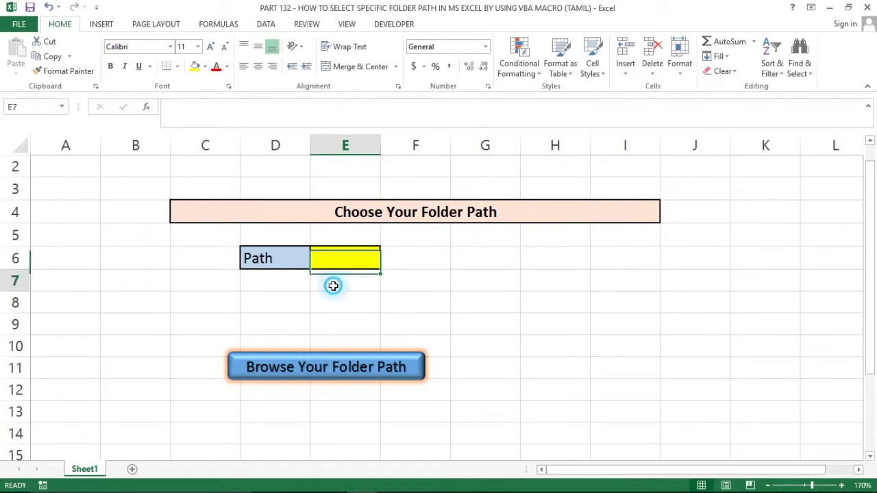
left_click(322, 254)
- Run Select_Folder_Path from the VBA editor and pick the Ragu workbook inside New folder
key("alt+F11")
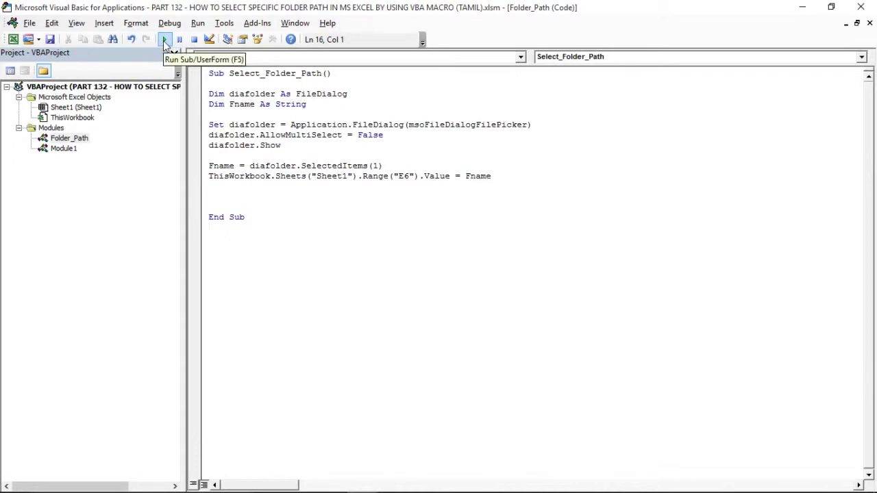
left_click(165, 40)
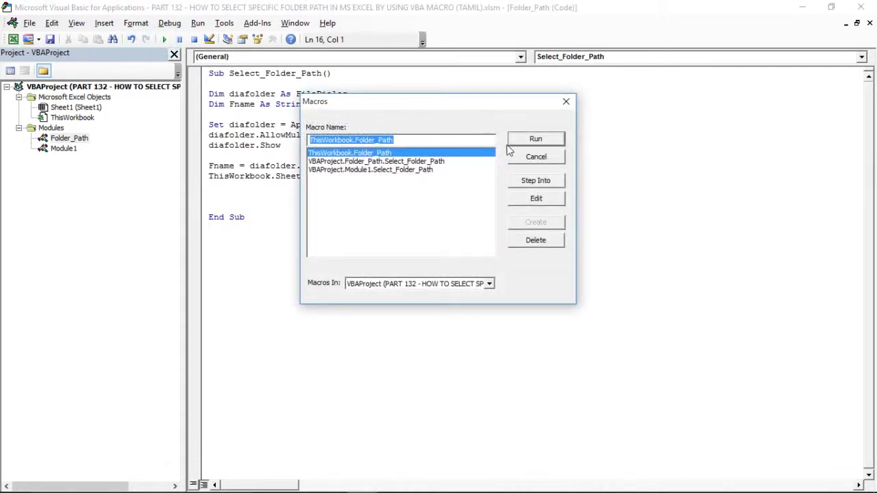
left_click(541, 143)
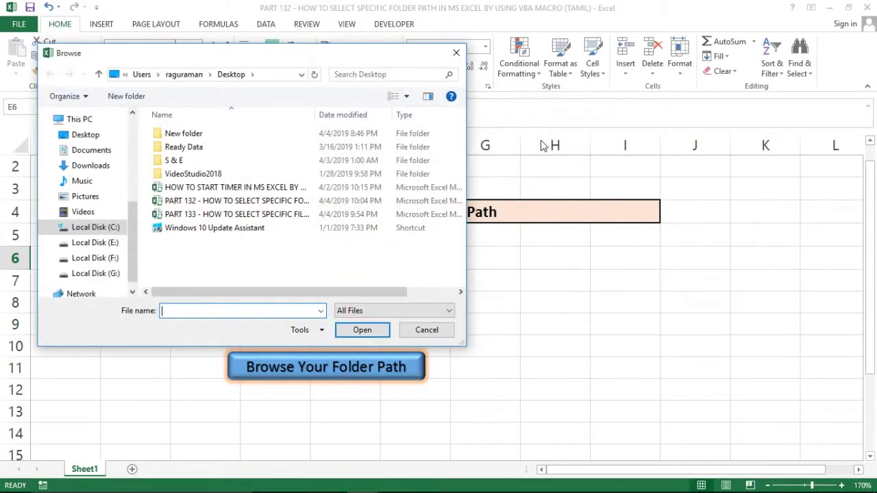
double_click(174, 137)
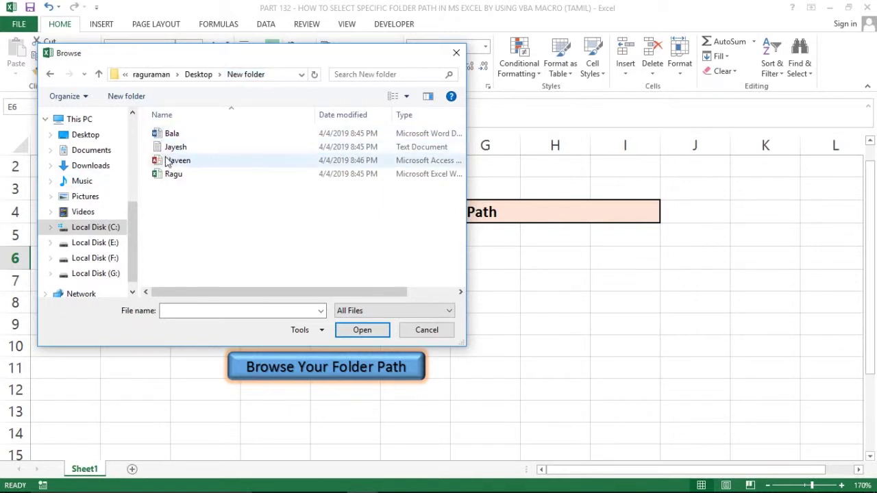
left_click(181, 175)
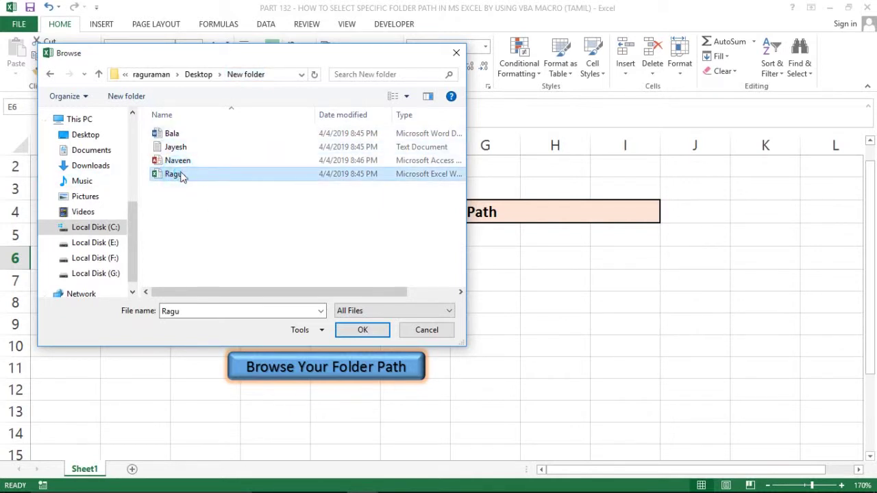
left_click(350, 330)
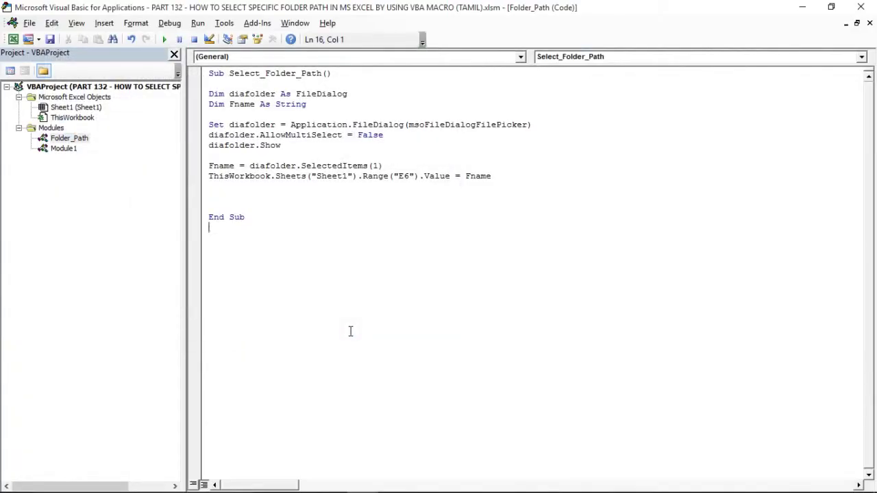
- Check the Ragu.xlsx path now written in E6 on the worksheet
key("alt+Tab")
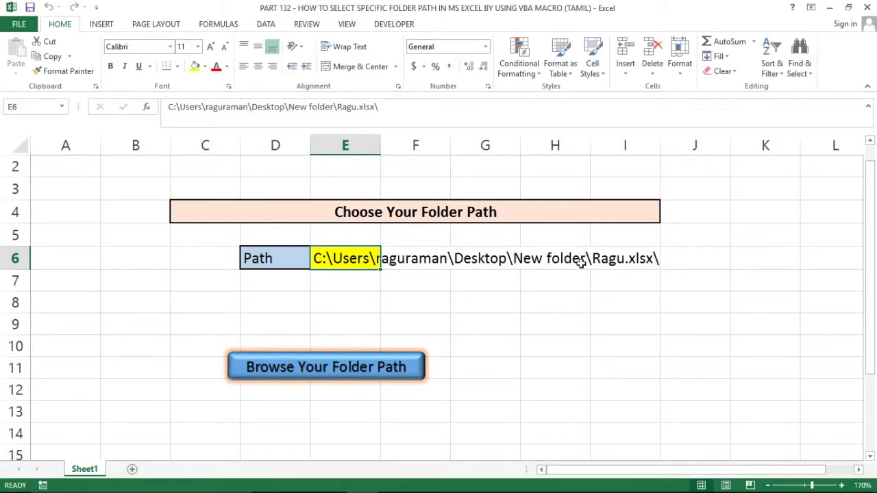
key("alt+Tab")
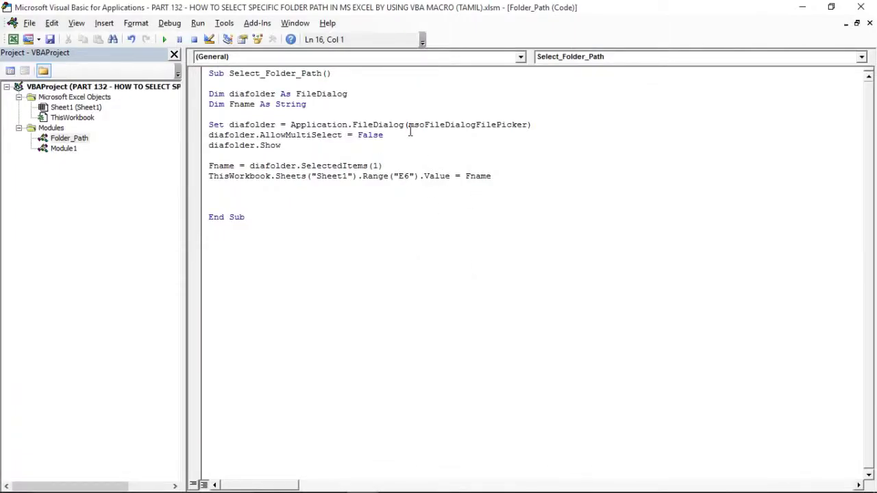
key("alt+Tab")
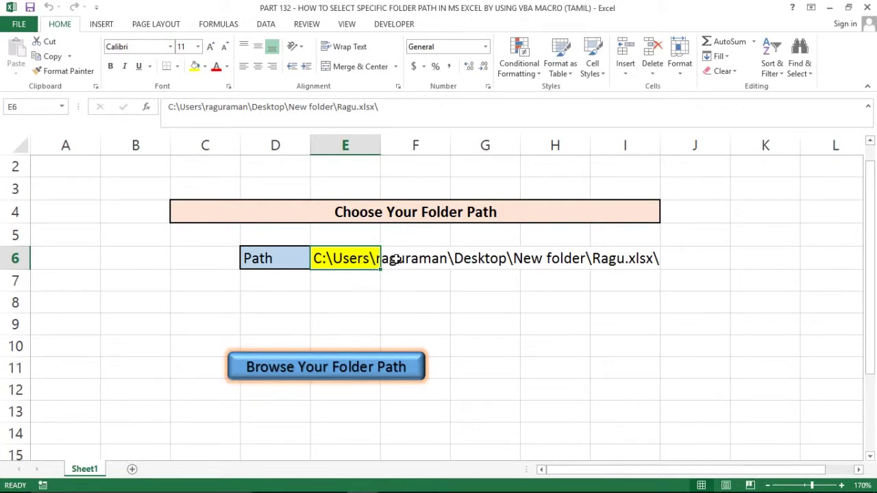
- Change the picker constant from msoFileDialogFilePicker back to msoFileDialogFolderPicker
key("alt+F11")
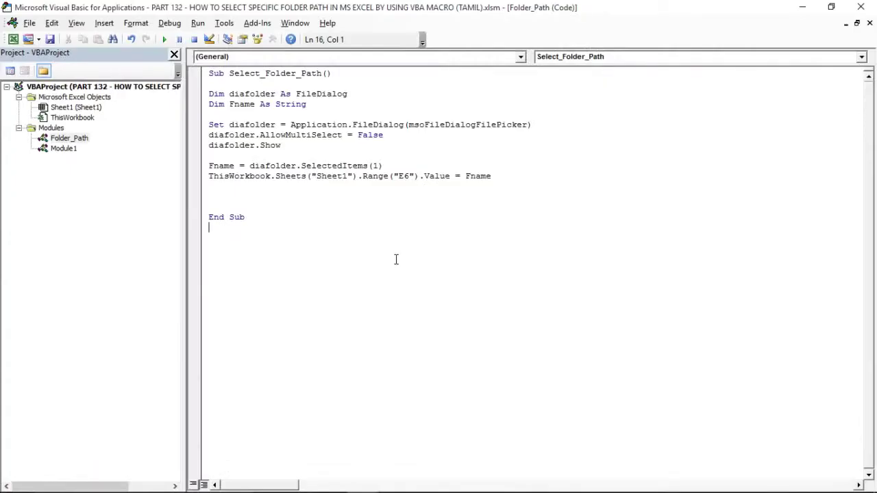
left_click(542, 119)
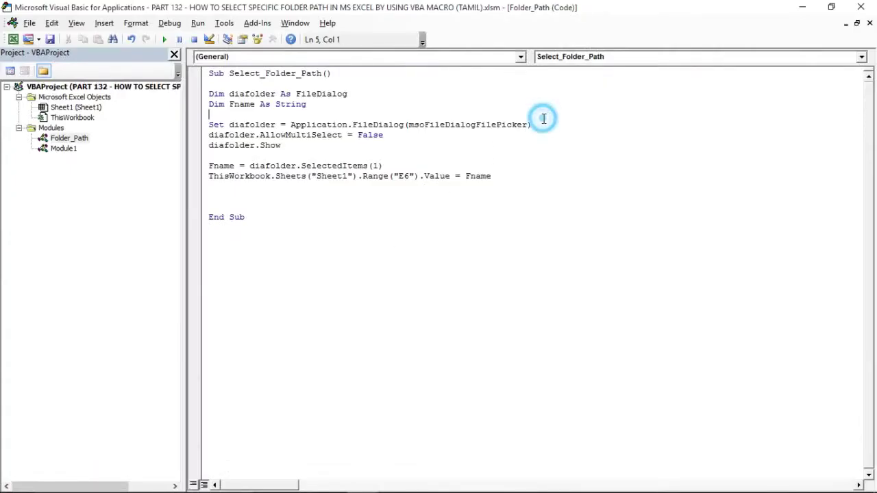
left_click(494, 125)
key("BackSpace")
key("BackSpace")
key("BackSpace")
key("BackSpace")
type("Folder")
double_click(517, 145)
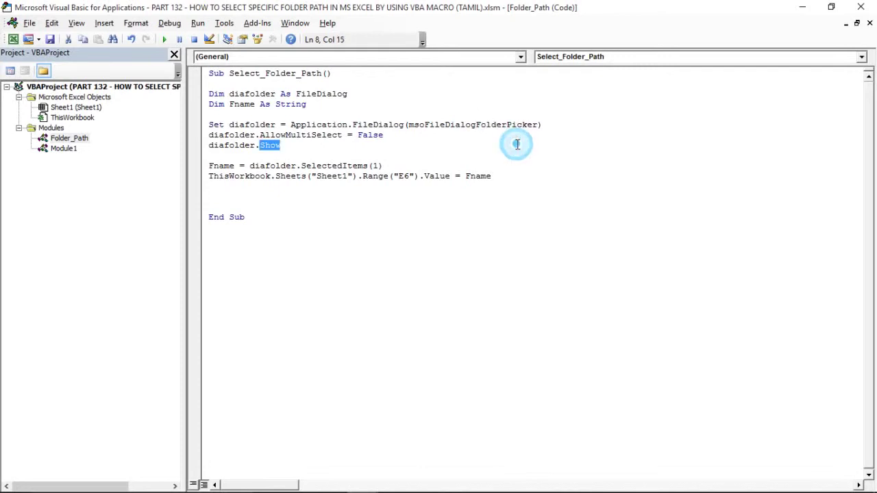
left_click(532, 154)
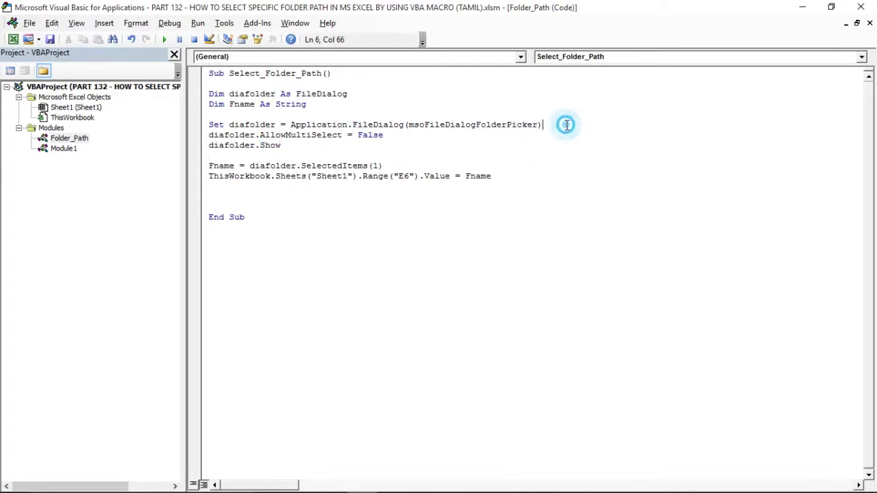
key("alt+F11")
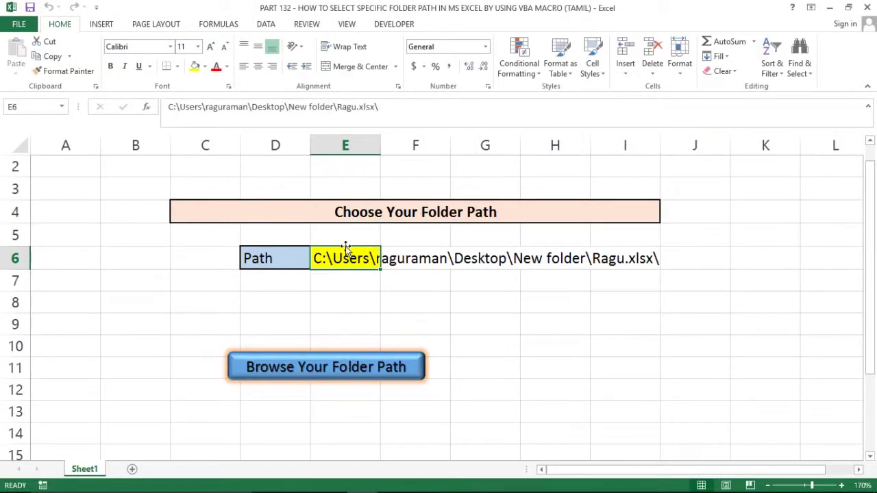
- Clear E6 and rerun the button, picking Desktop\New folder to fill E6 without a backslash
key("Delete")
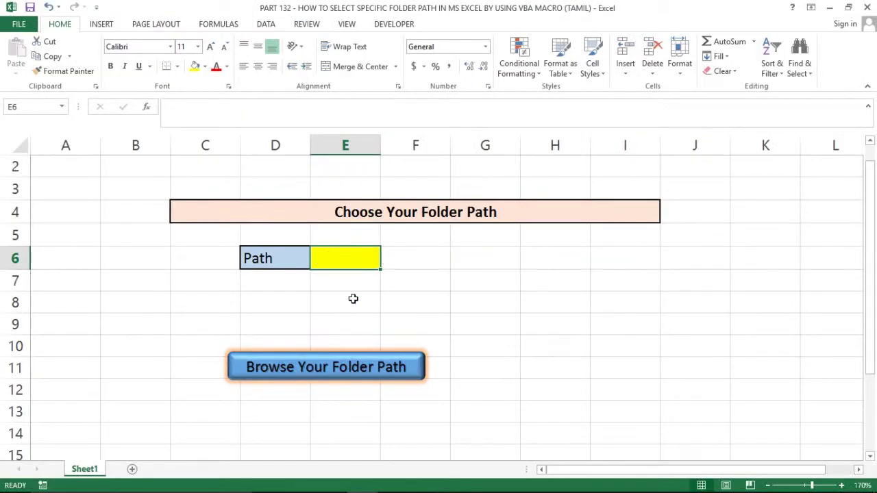
left_click(324, 366)
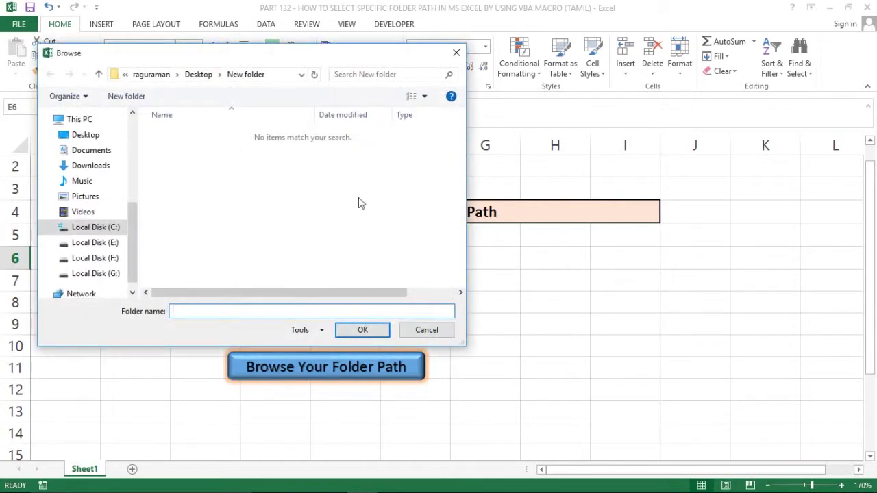
left_click(205, 75)
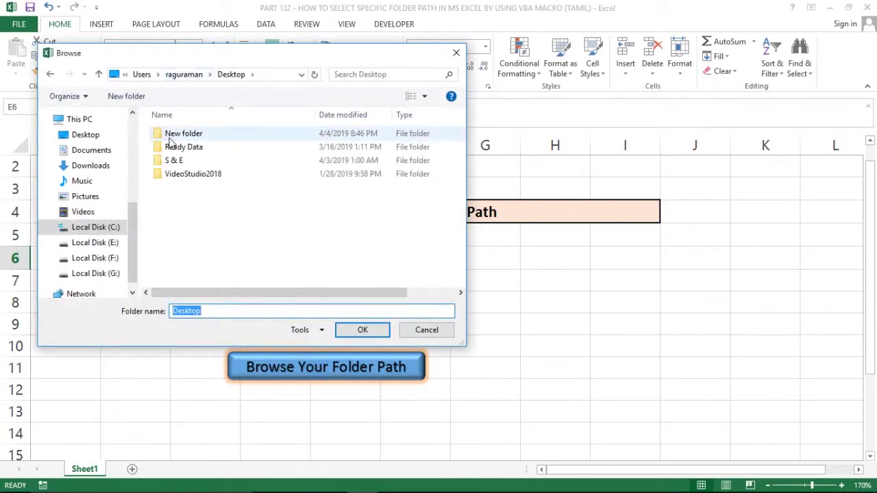
left_click(172, 137)
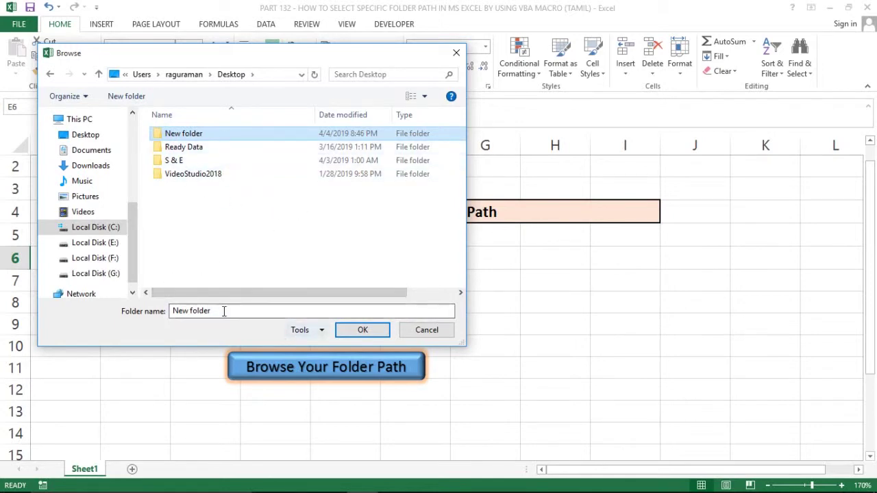
left_click(349, 330)
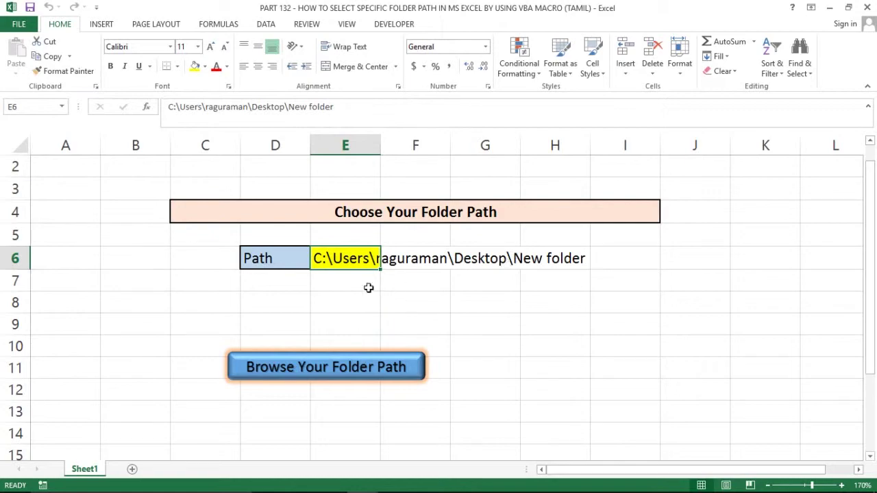
key("alt+Tab")
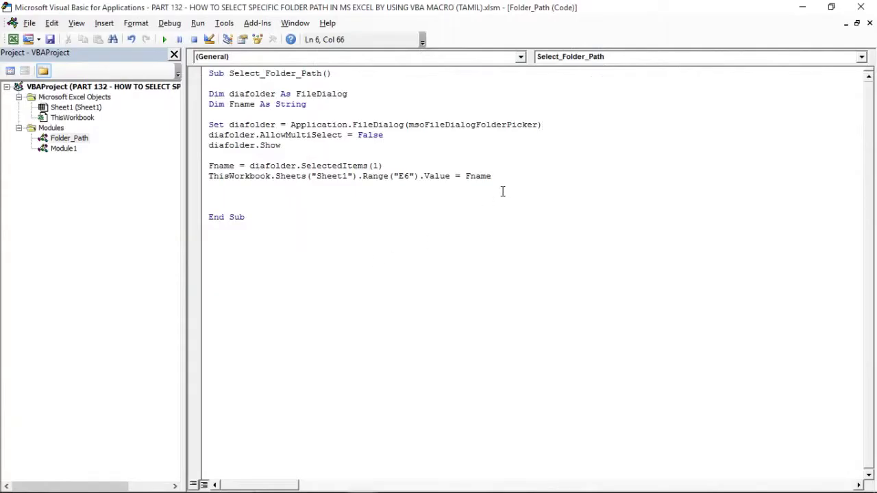
- Restore the trailing & "\" at the end of the E6 assignment line
left_click(518, 178)
type("& \"\\\"")
key("Return")
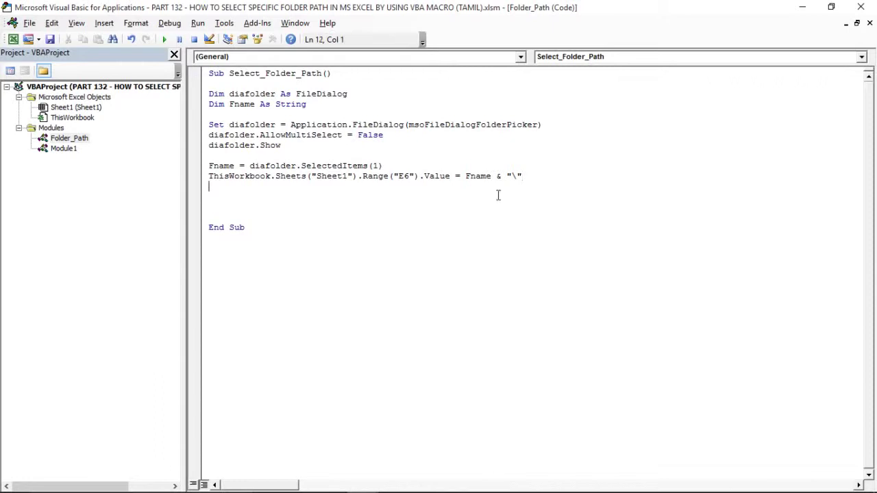
left_click(212, 208)
key("BackSpace")
left_click(241, 209)
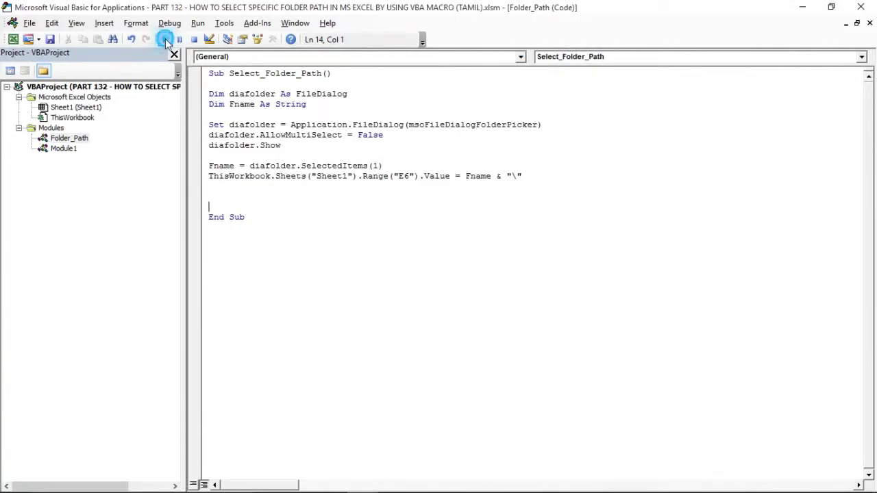
- Run the macro, choose the VideoStudio2018 folder, and view its backslash-ended path in E6
left_click(164, 39)
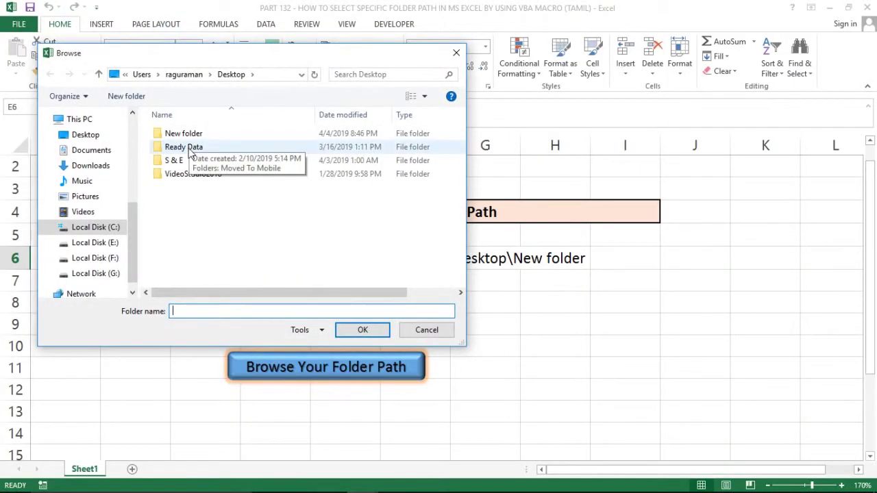
left_click(178, 173)
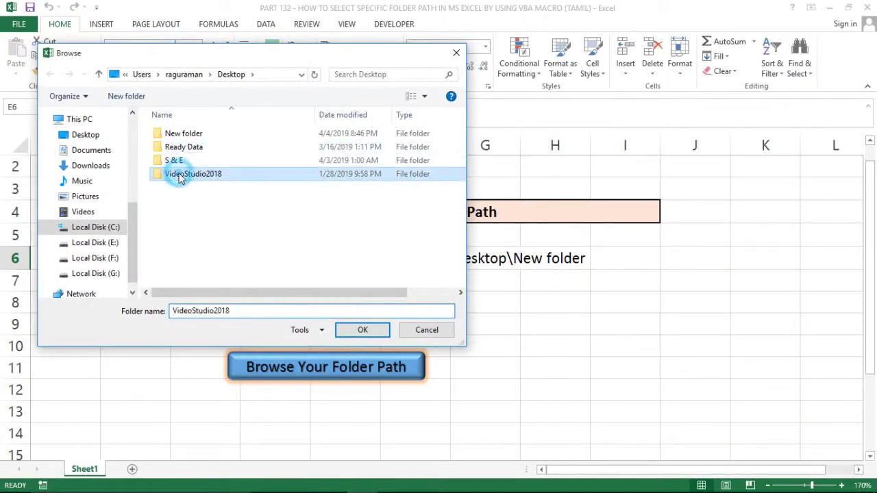
left_click(350, 331)
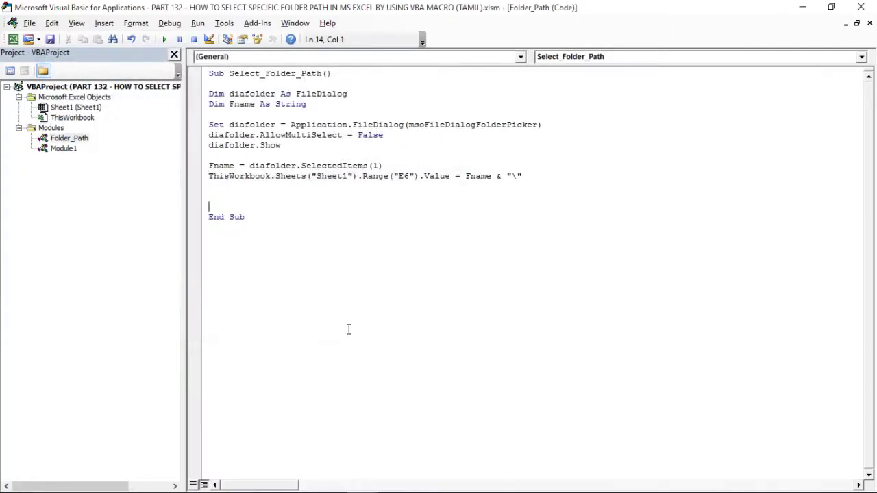
key("alt+Tab")
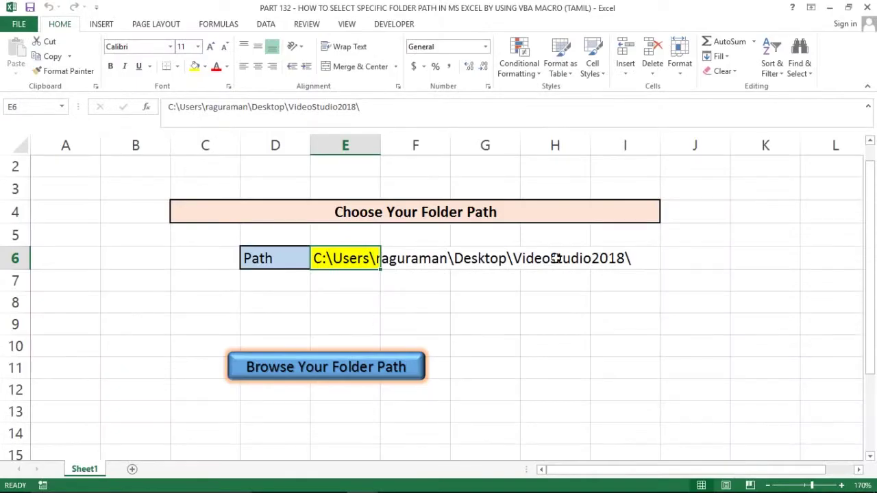
left_click(347, 321)
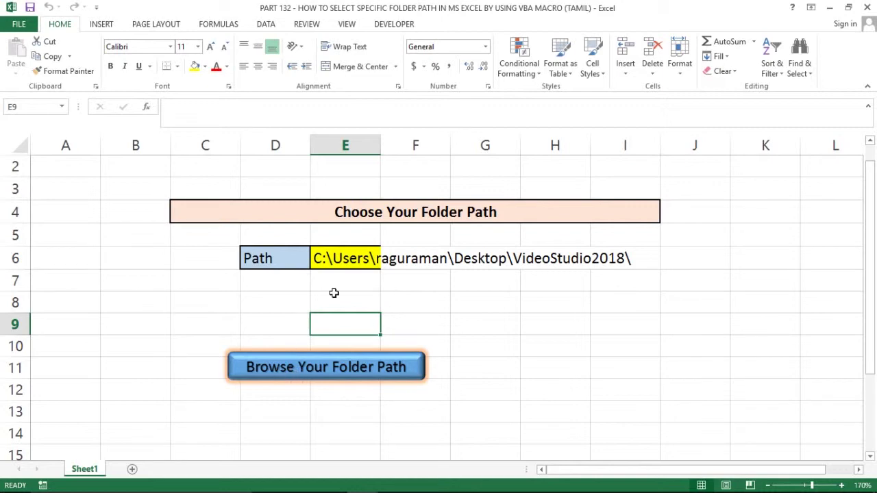
left_click(354, 263)
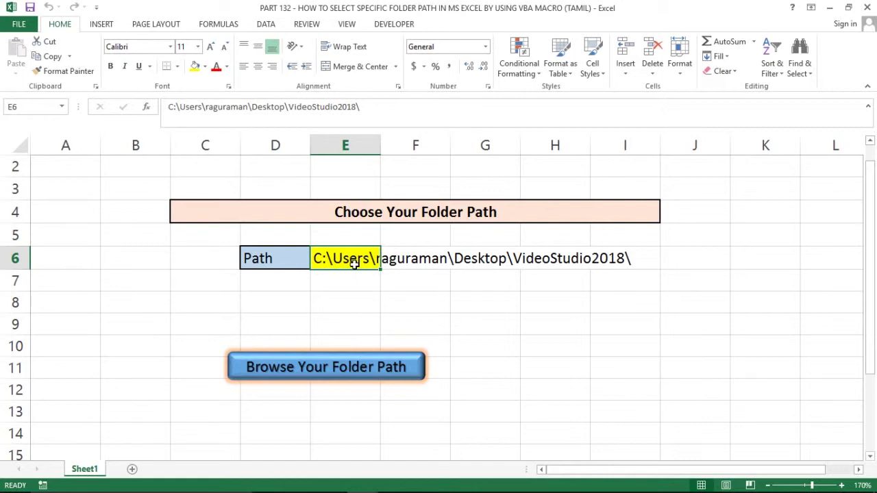
left_click(364, 298)
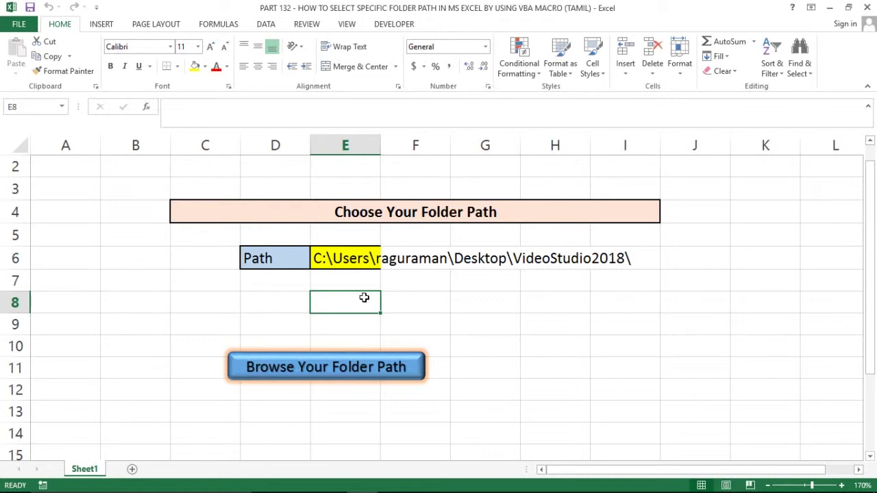
left_click(335, 266)
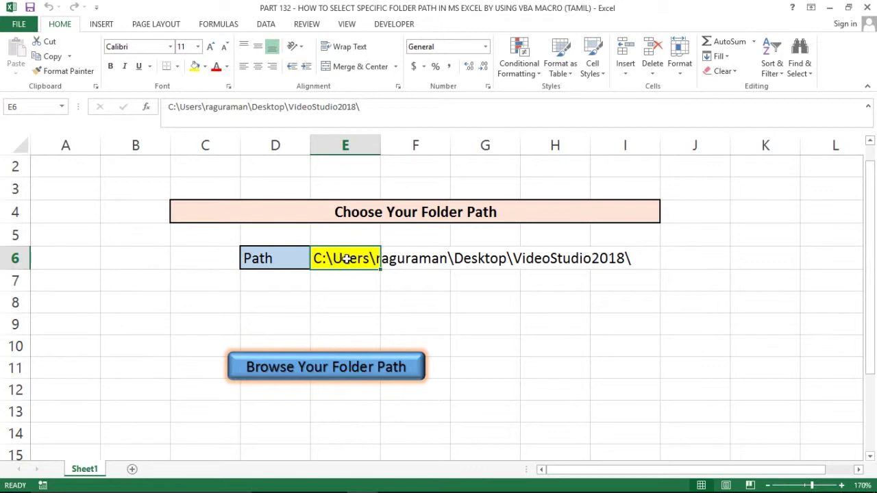
left_click(349, 261)
left_click(351, 254)
left_click(393, 278)
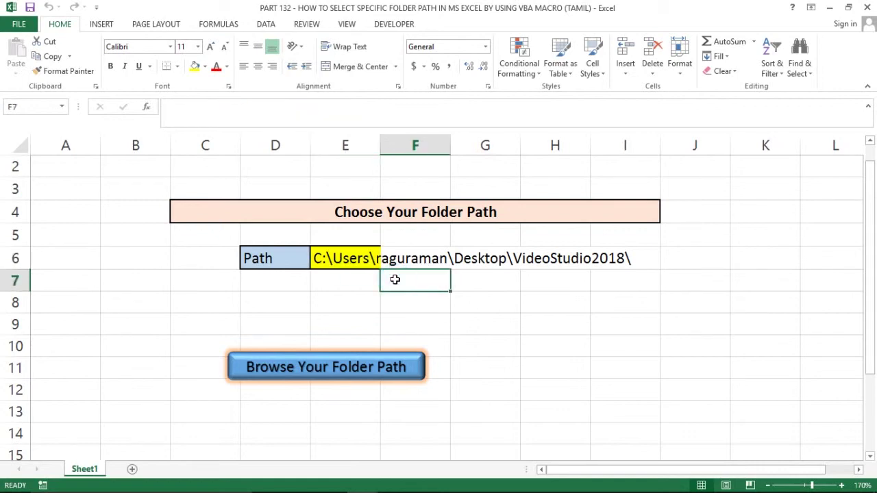
left_click(344, 282)
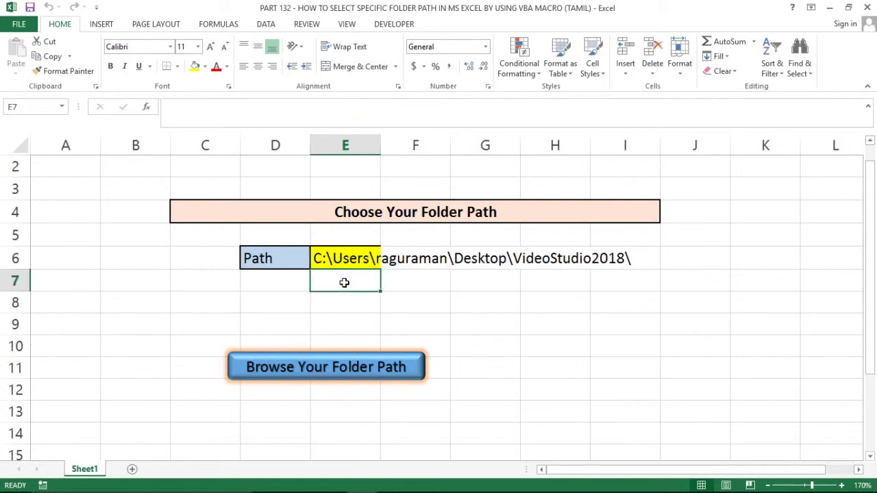
left_click(370, 308)
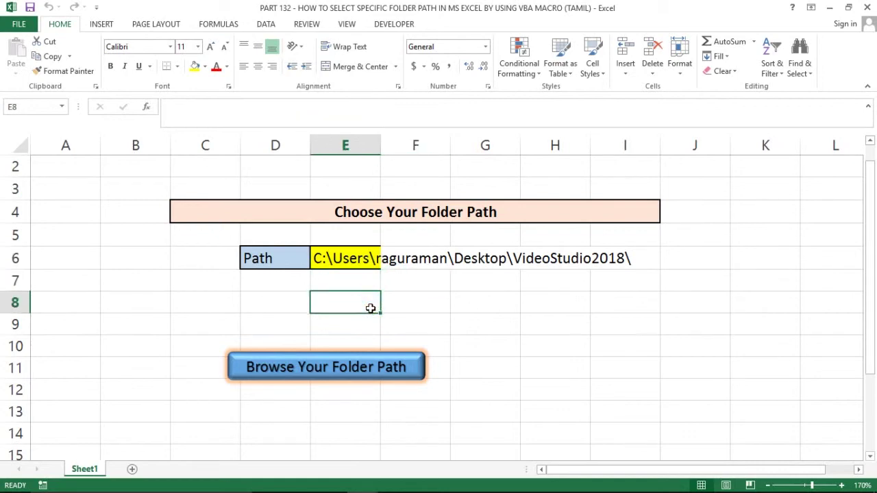
left_click(346, 292)
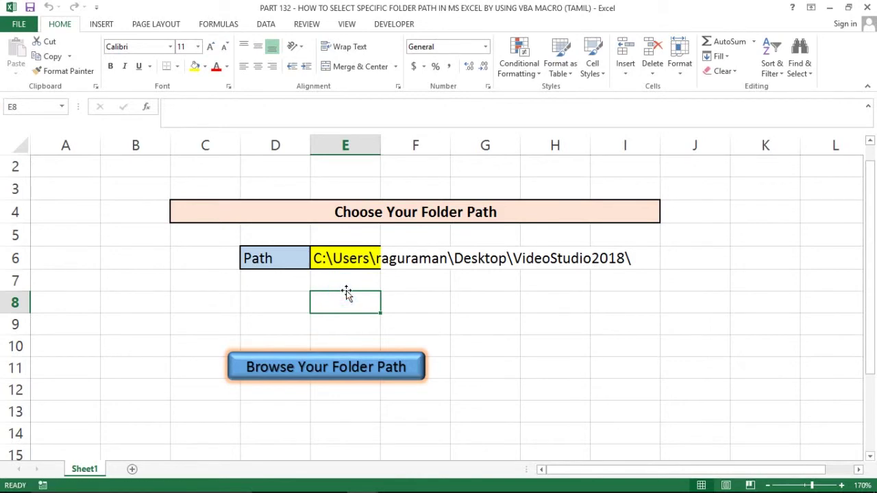